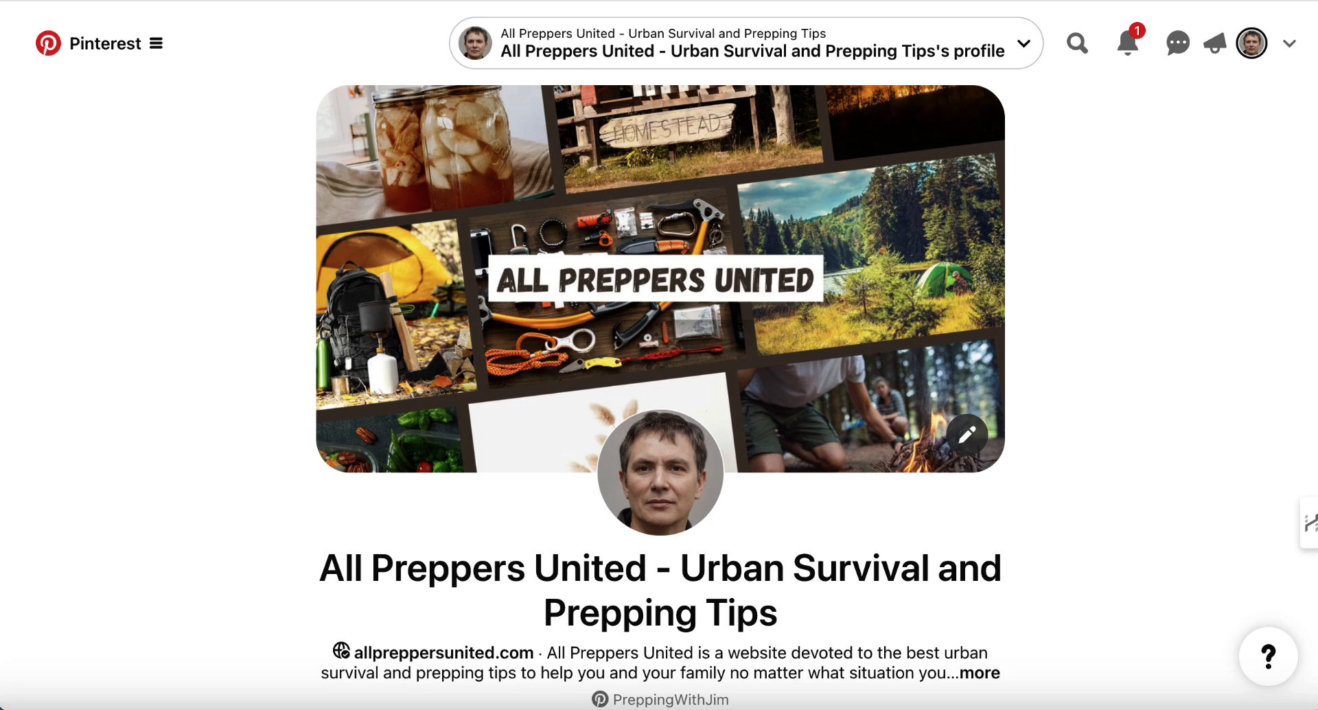
# Start a new ad campaign from the business profile, discarding the existing draft instead of resuming it.
pyautogui.scroll(-3, 31, 237)
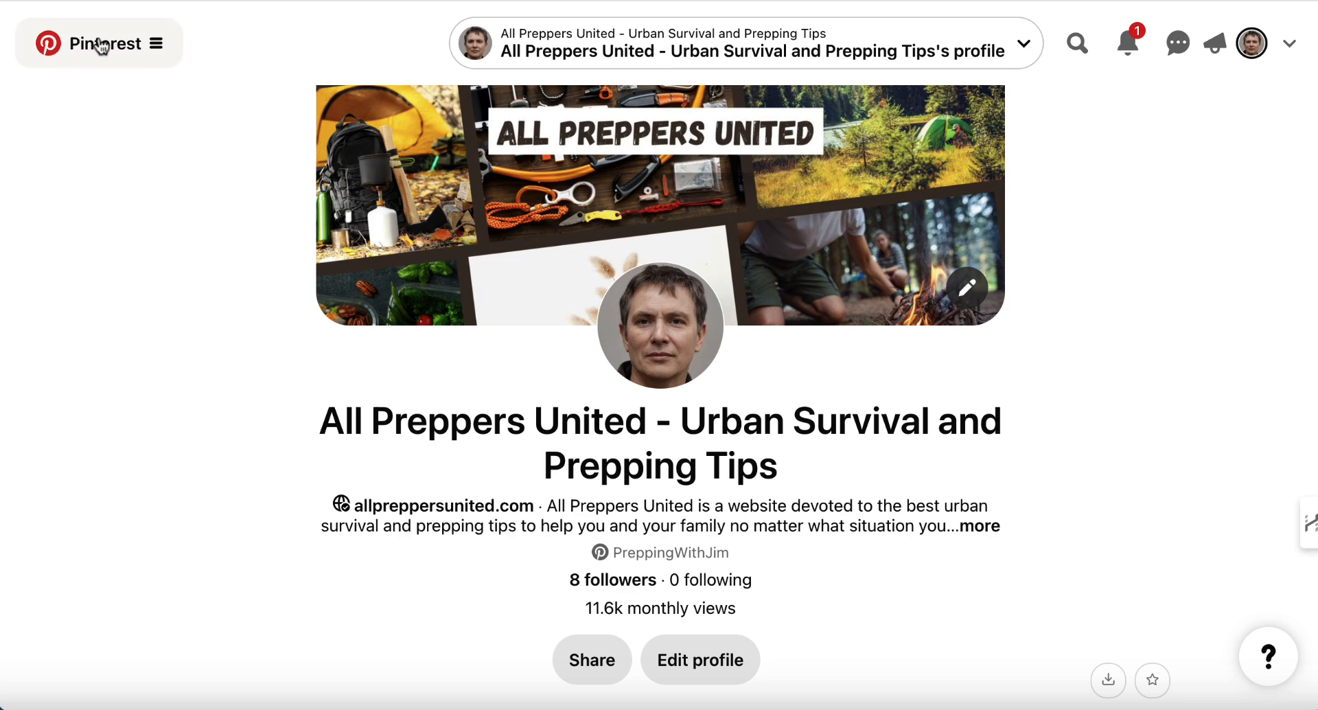
pyautogui.click(113, 55)
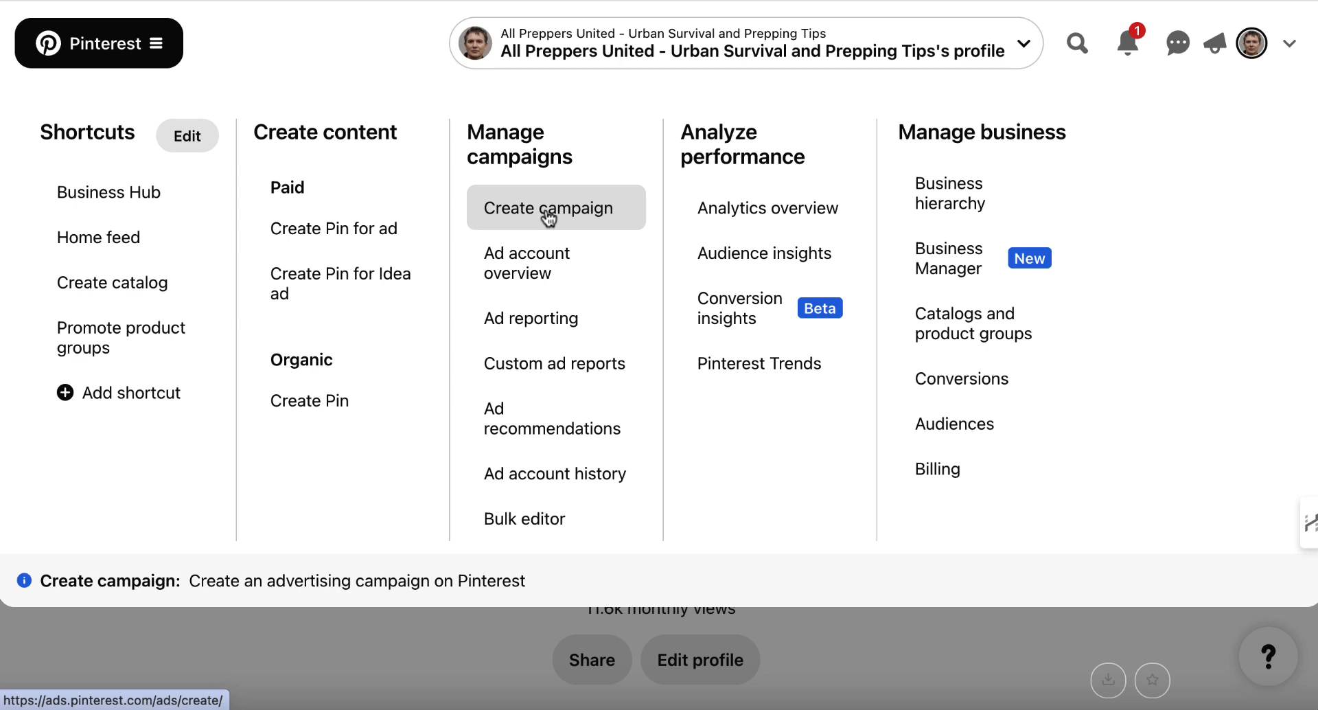
pyautogui.click(548, 214)
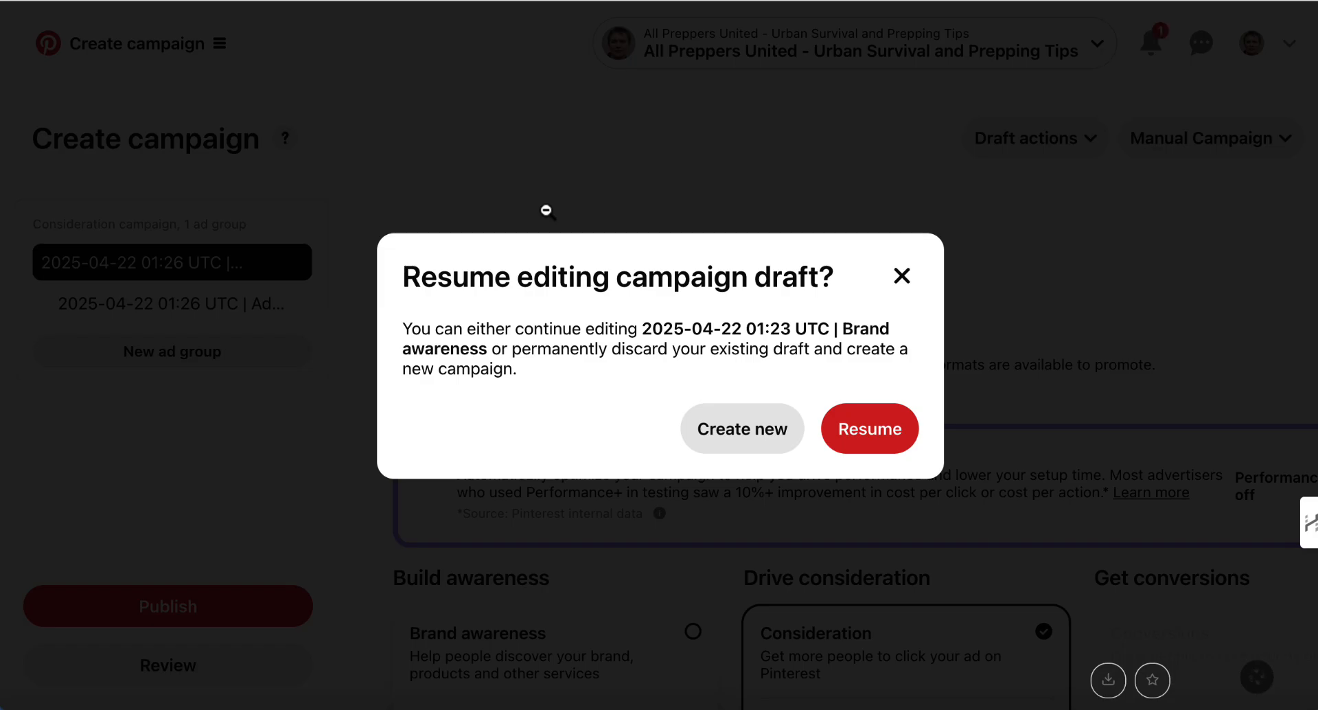
pyautogui.click(719, 434)
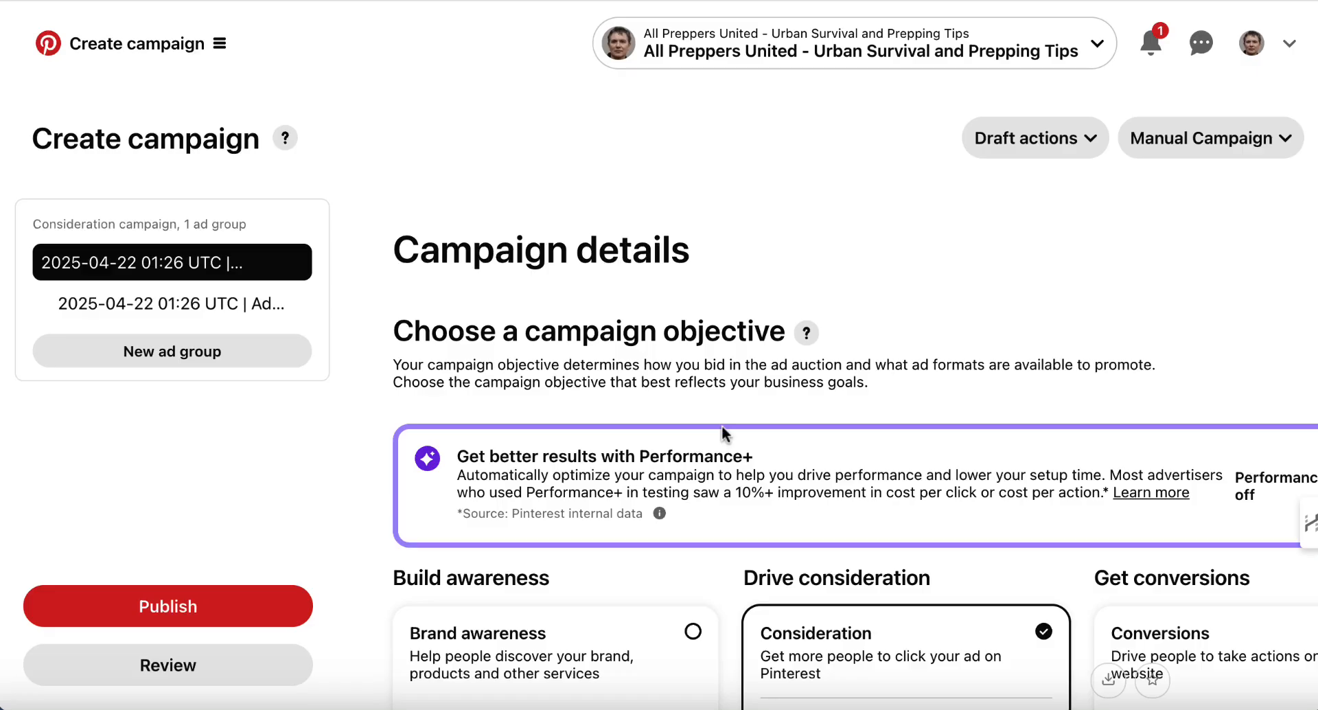
# Choose Brand awareness as the campaign objective and continue to the ad group details.
pyautogui.scroll(-4, 722, 433)
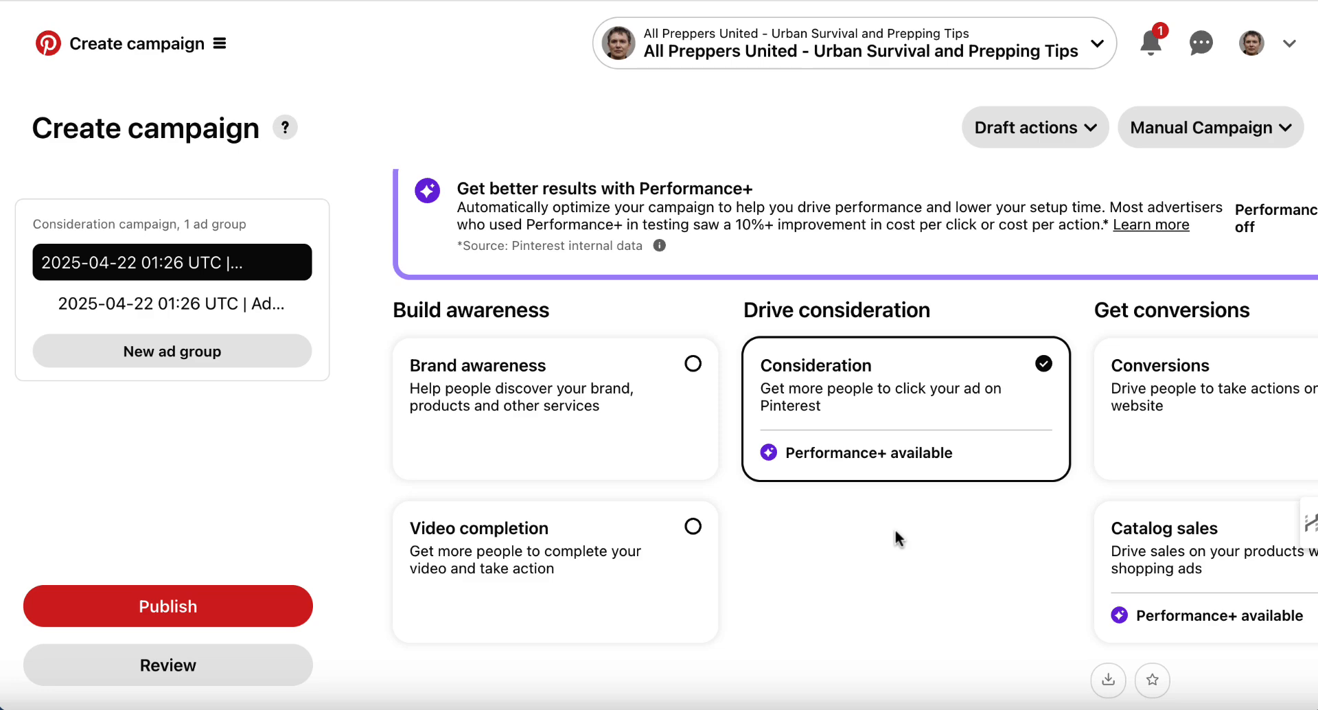
pyautogui.click(639, 409)
pyautogui.scroll(-2, 680, 436)
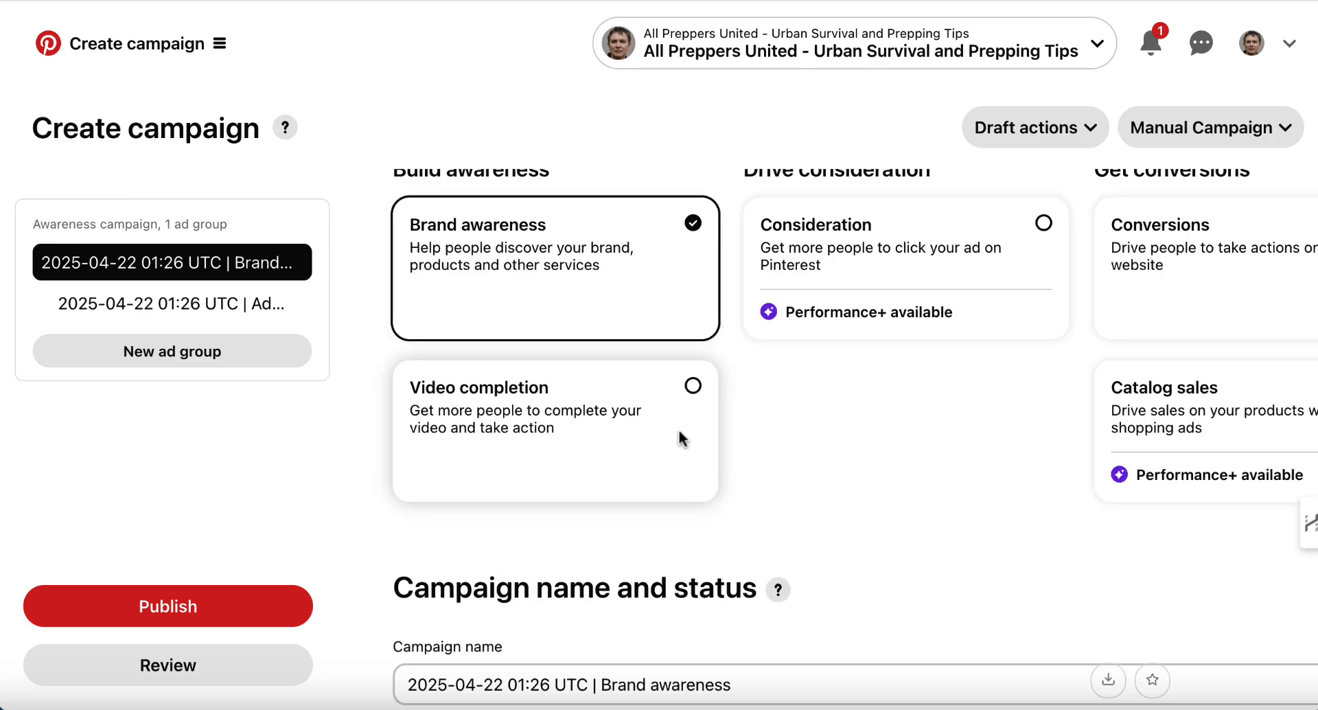
pyautogui.scroll(-12, 804, 489)
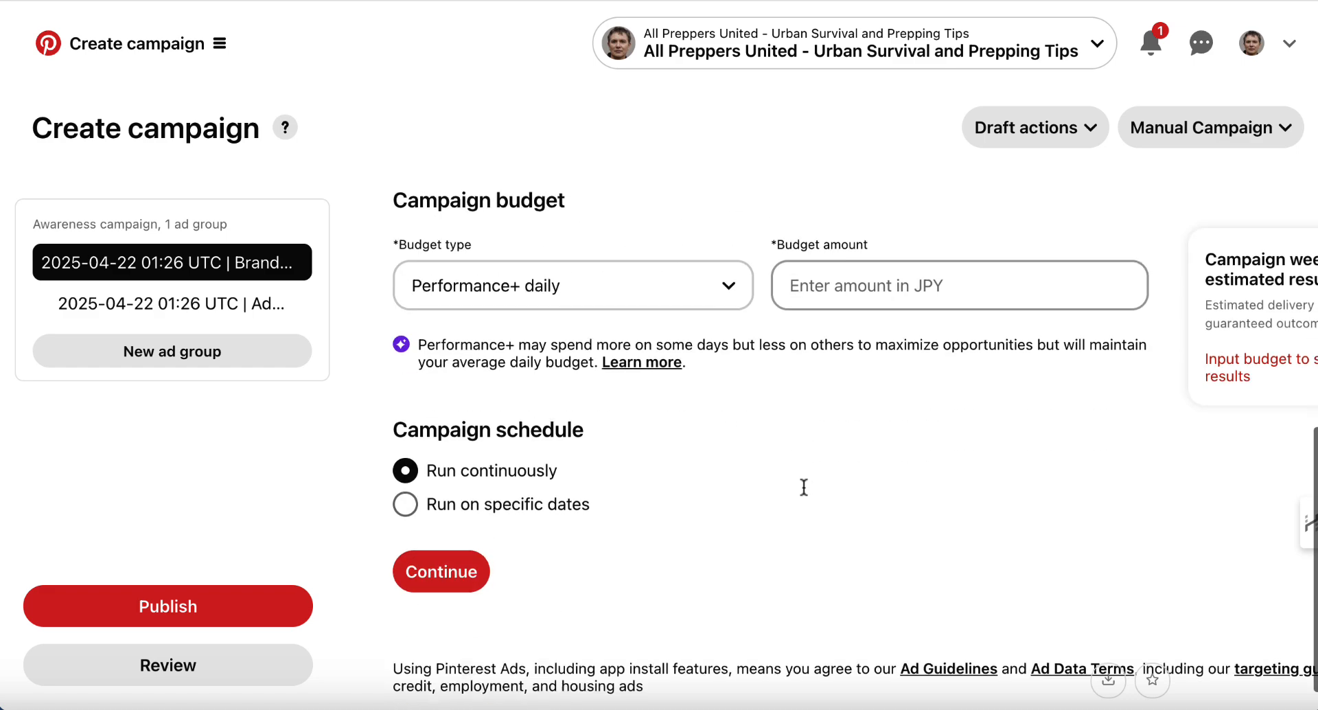
pyautogui.click(433, 581)
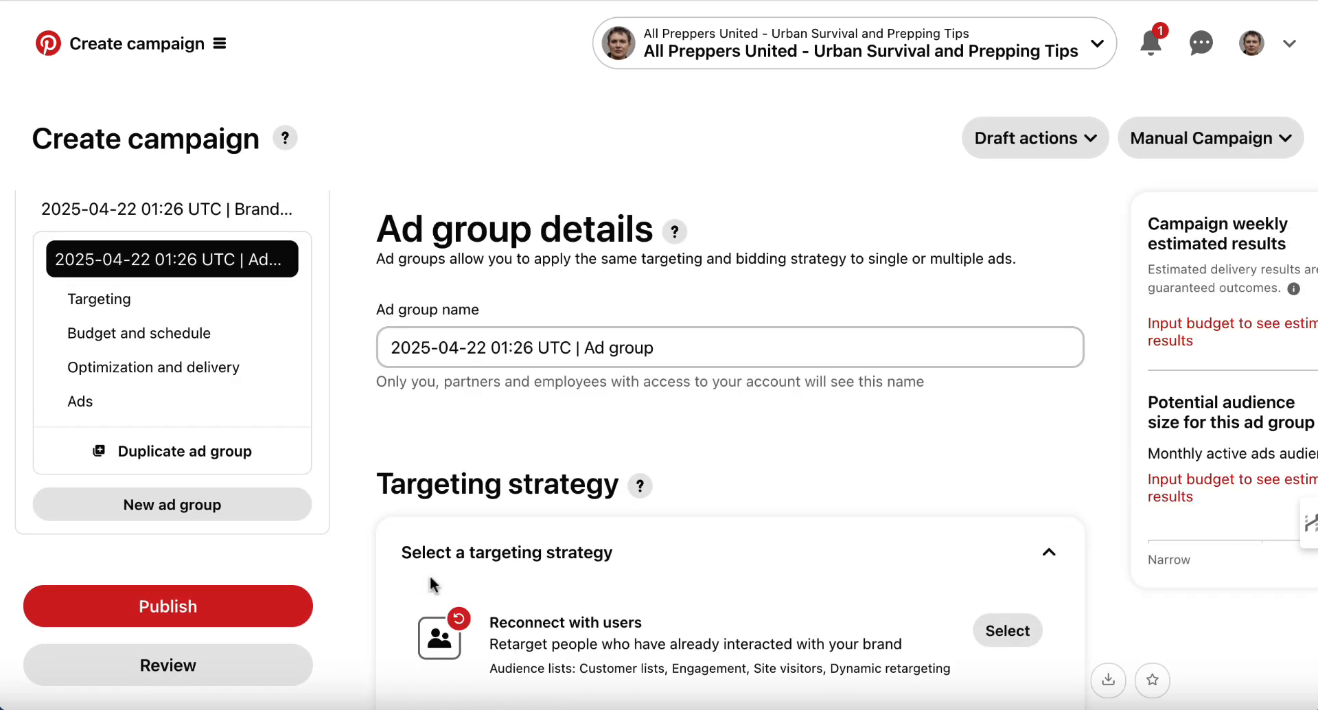
# Set the ad group's targeting strategy to Find new customers.
pyautogui.scroll(-4, 431, 585)
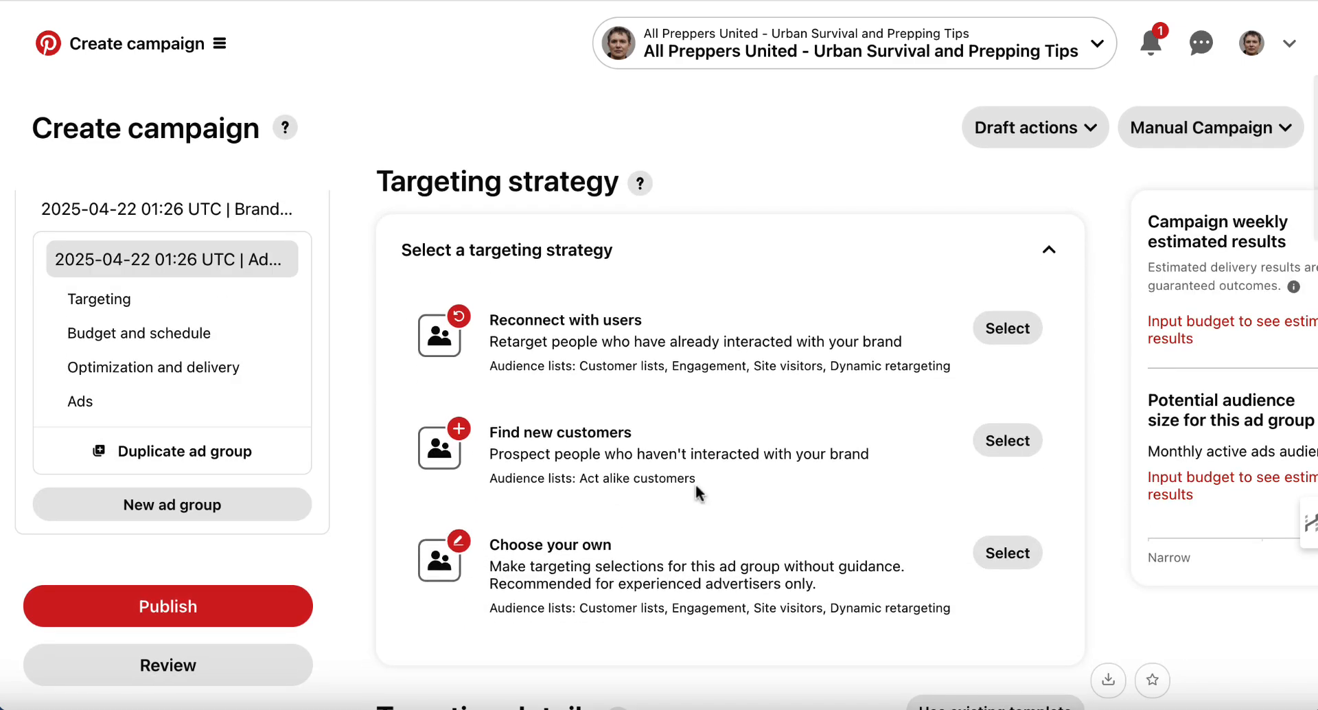
pyautogui.click(1019, 447)
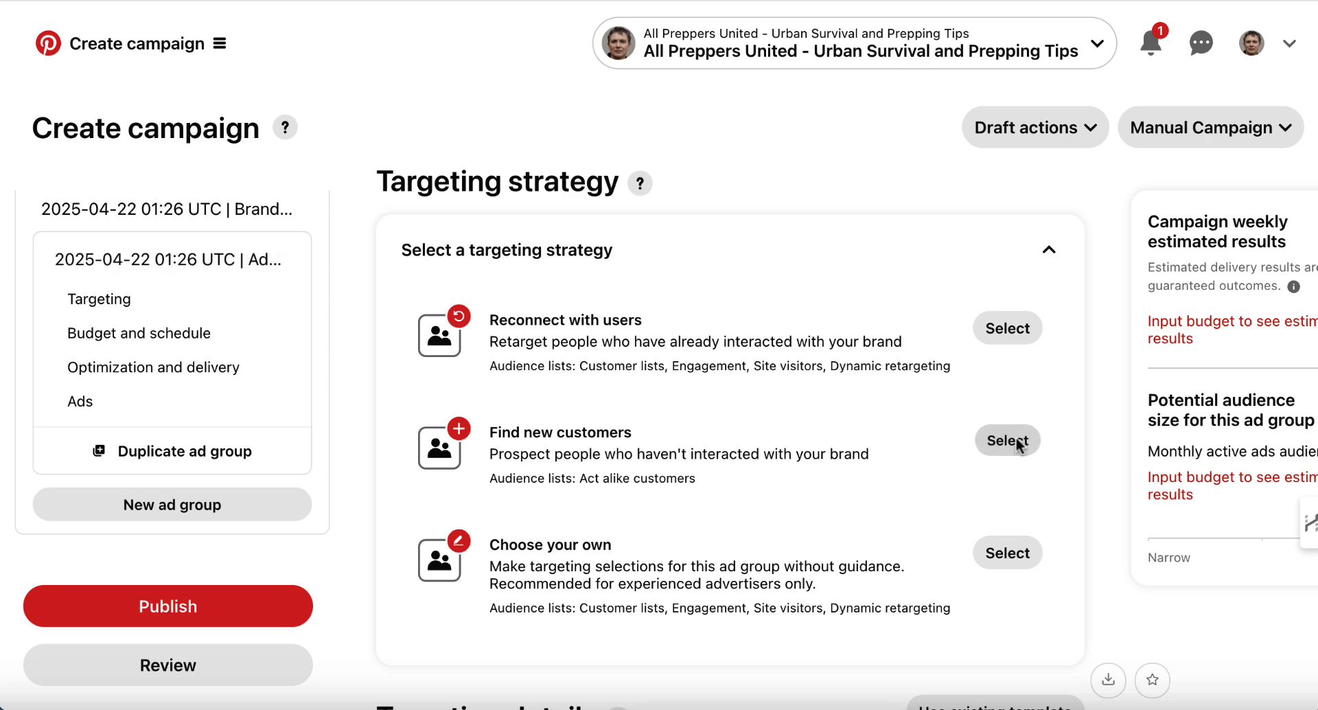
pyautogui.scroll(-2, 744, 443)
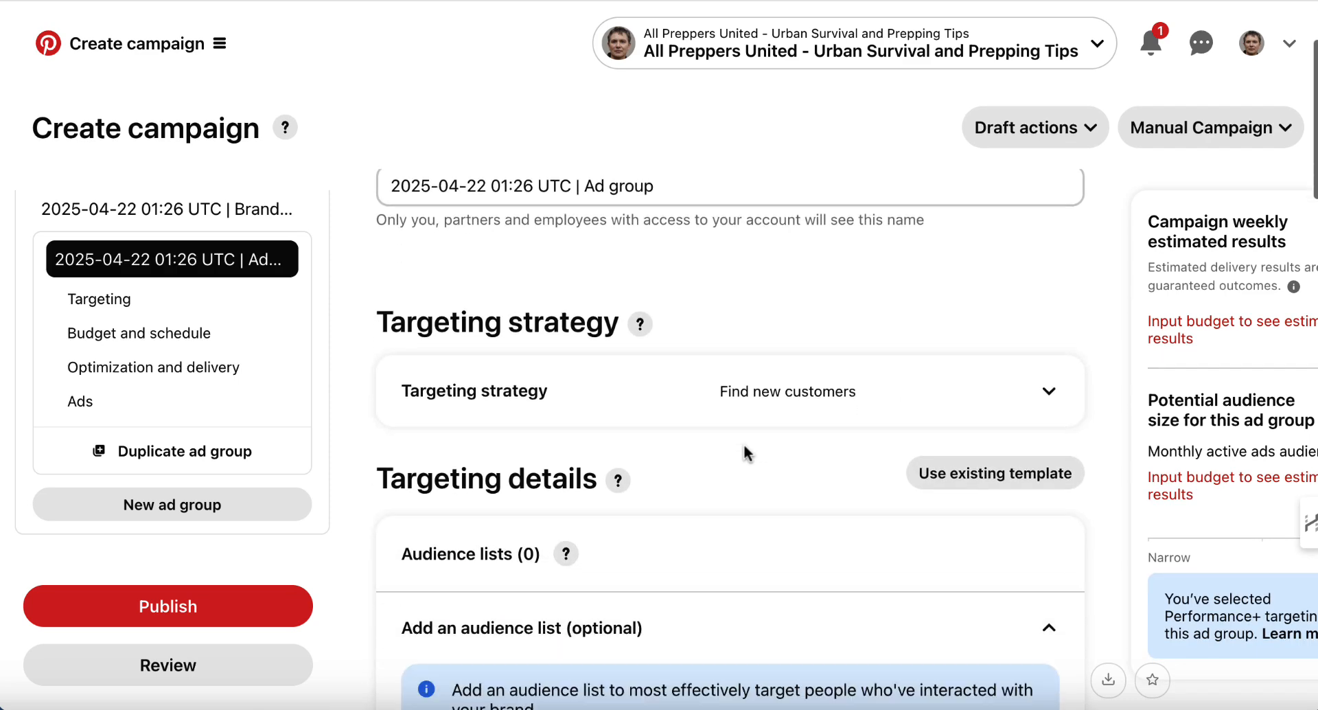
# Expand the Interests and Keywords targeting details and bring up the list of all interests.
pyautogui.scroll(-2, 744, 445)
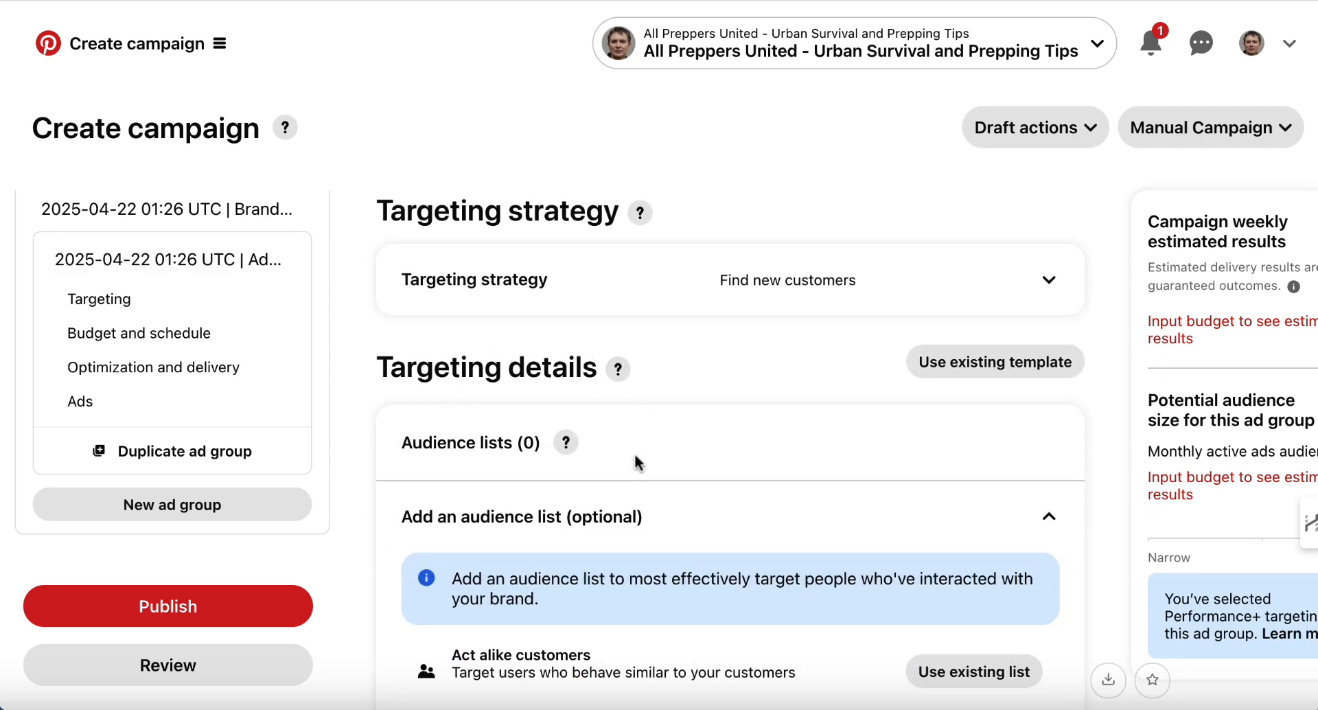
pyautogui.scroll(-6, 637, 463)
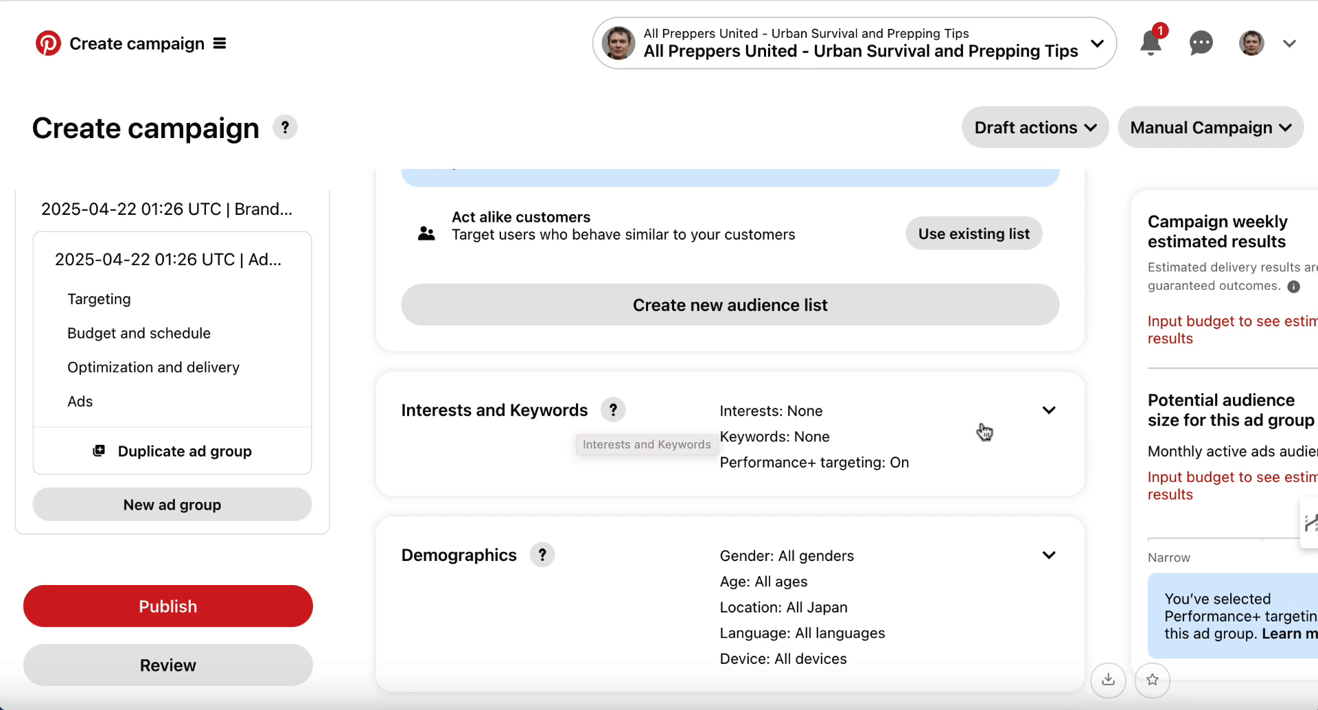
pyautogui.click(1049, 410)
pyautogui.scroll(-1, 1037, 546)
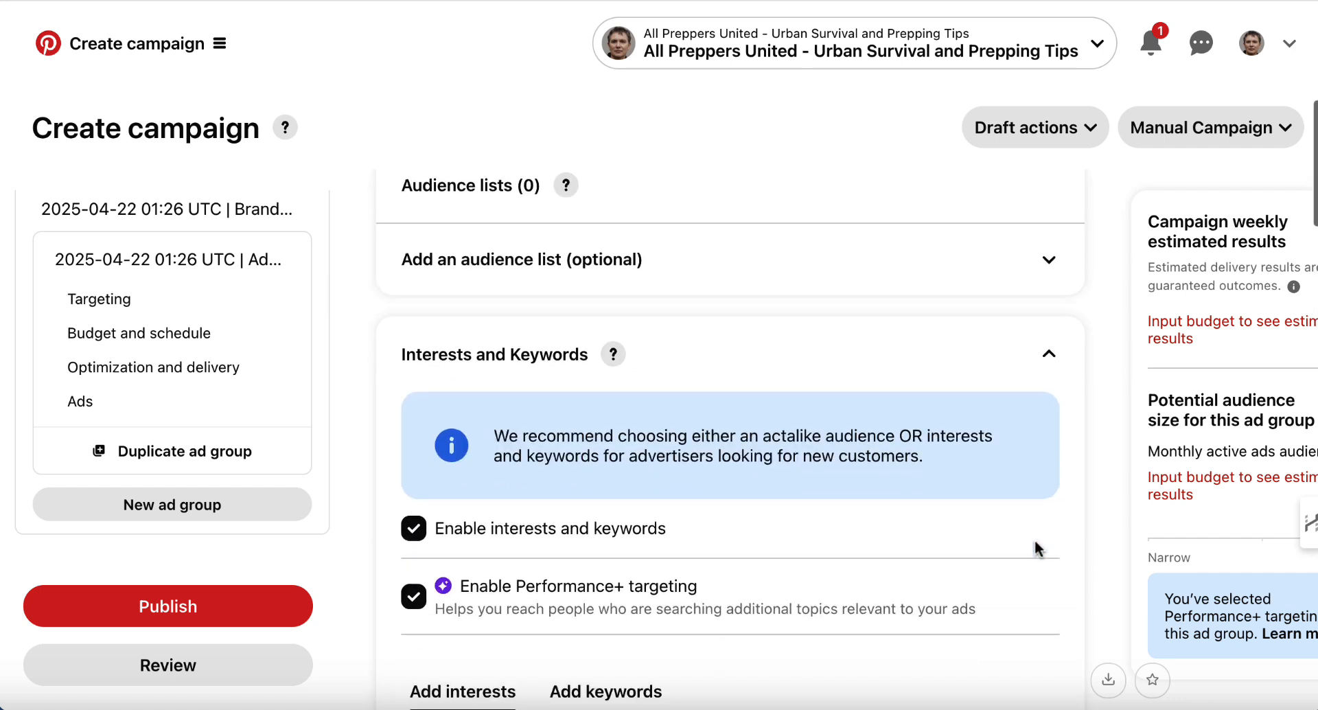
pyautogui.scroll(-6, 1037, 548)
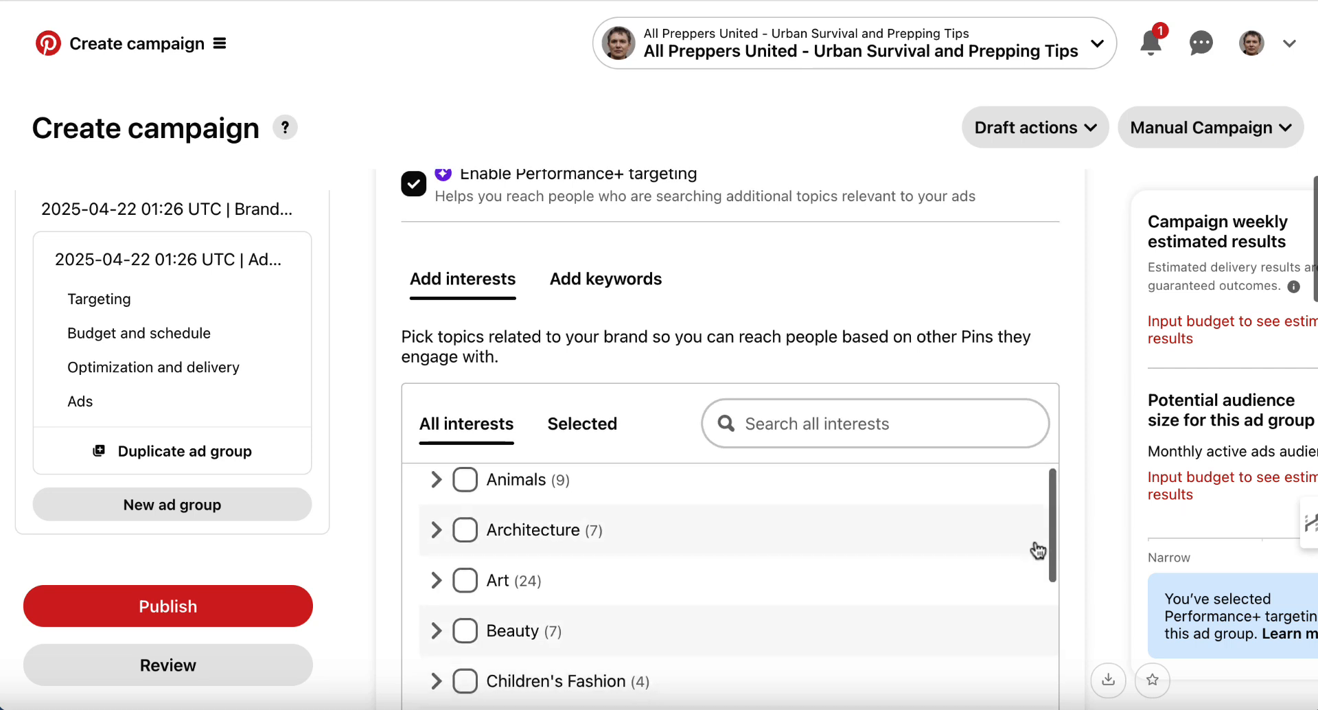
pyautogui.scroll(-1, 1038, 550)
pyautogui.scroll(2, 1033, 547)
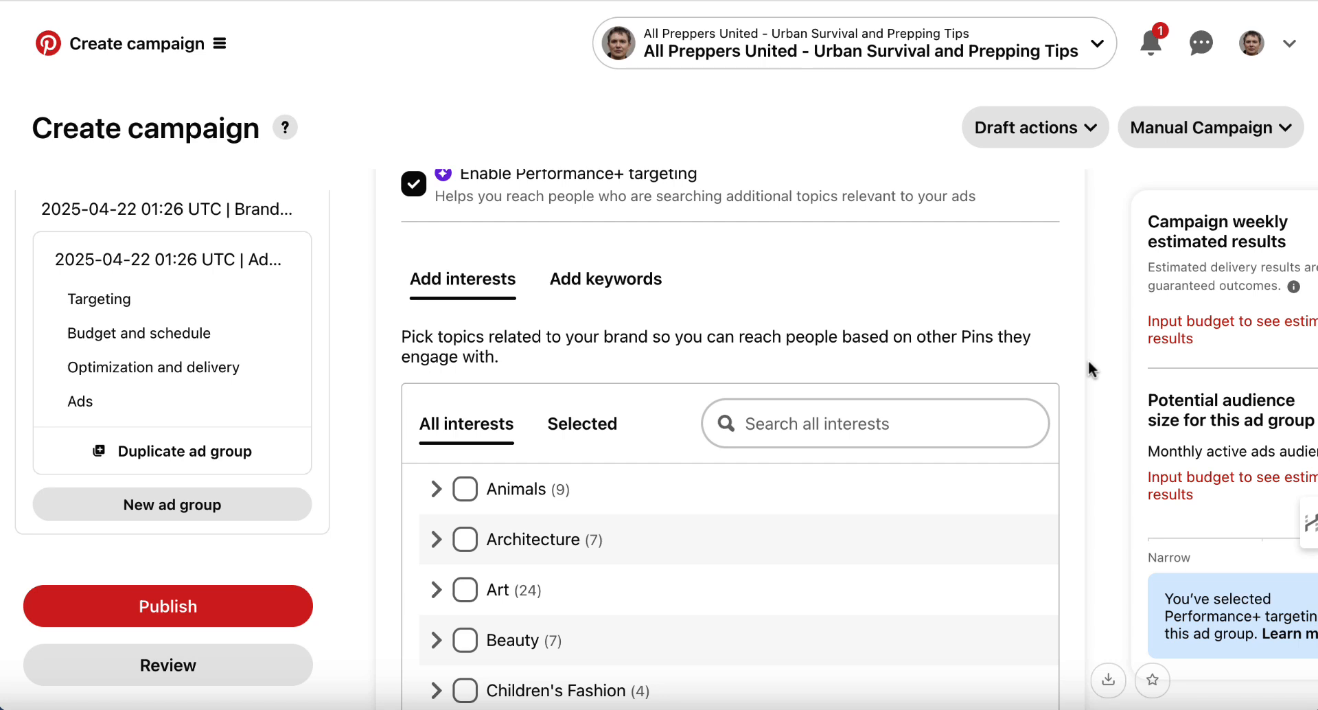
# Browse the interests to Travel, expand Travel Destinations and Asia Destinations, and look through the countries.
pyautogui.scroll(-3, 652, 355)
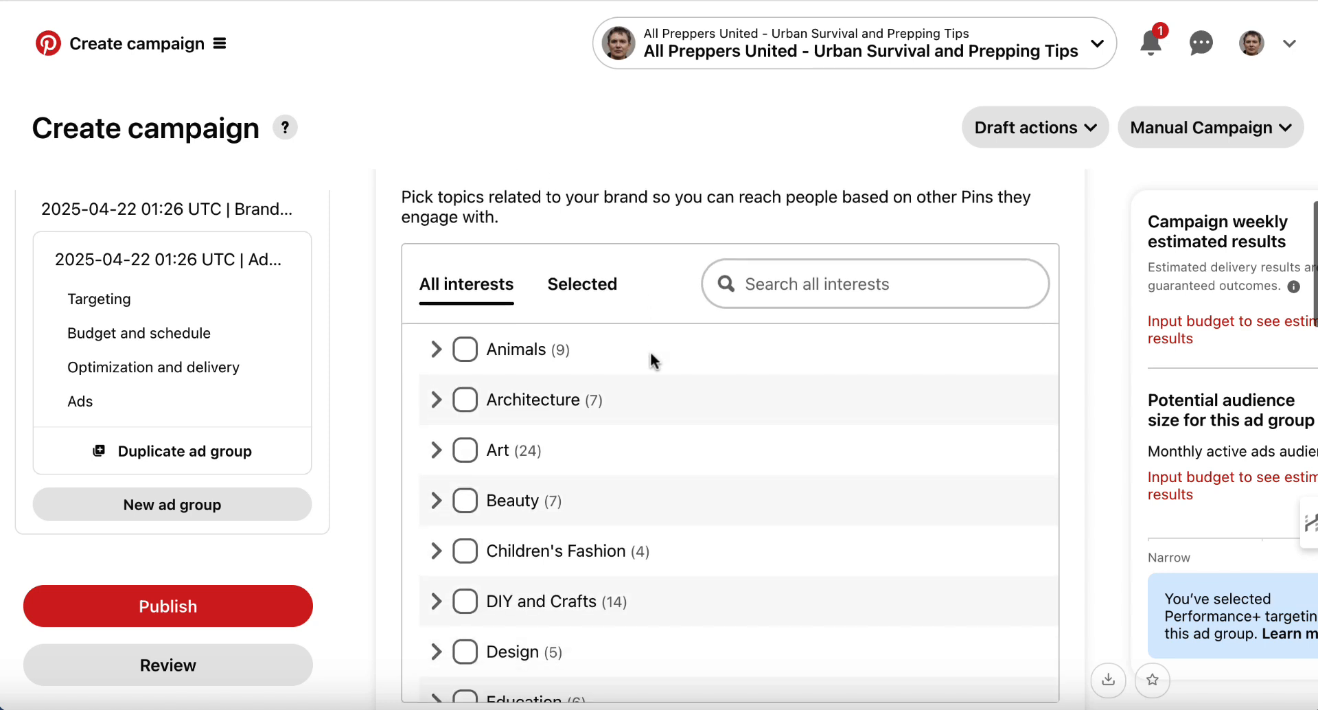
pyautogui.scroll(1, 653, 361)
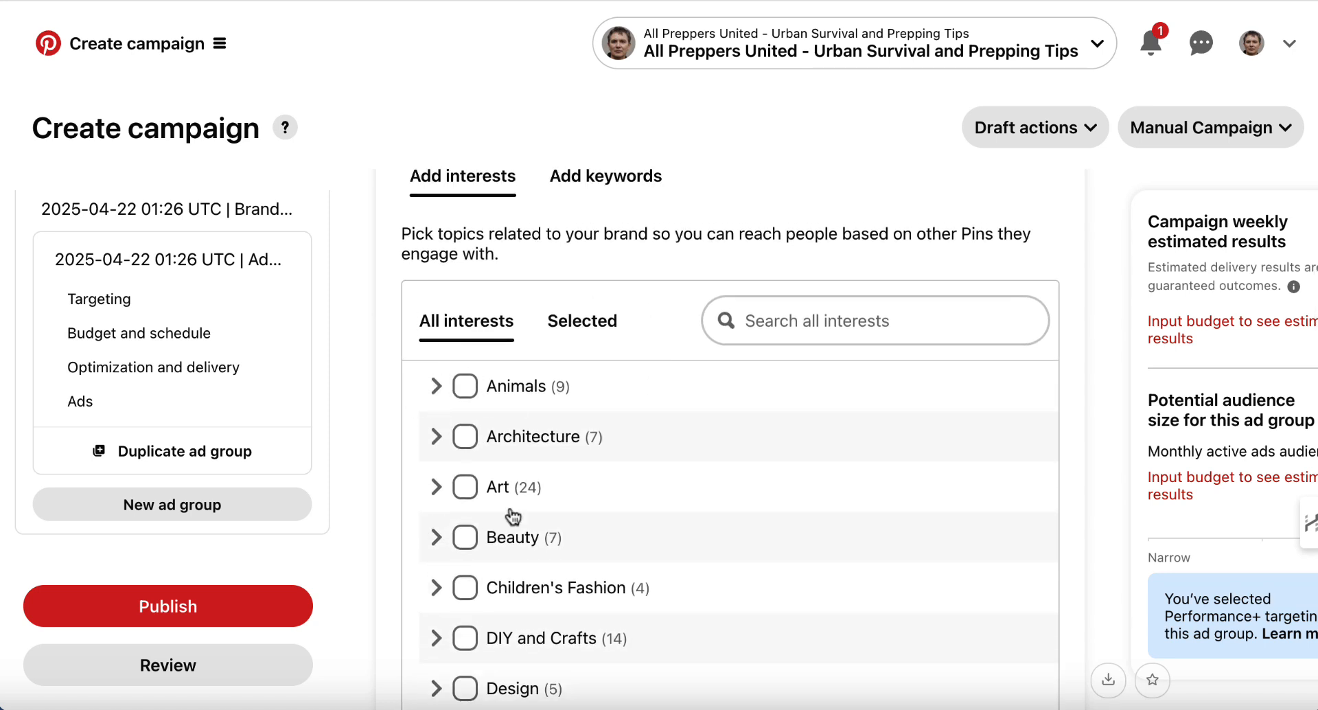
pyautogui.scroll(-5, 560, 519)
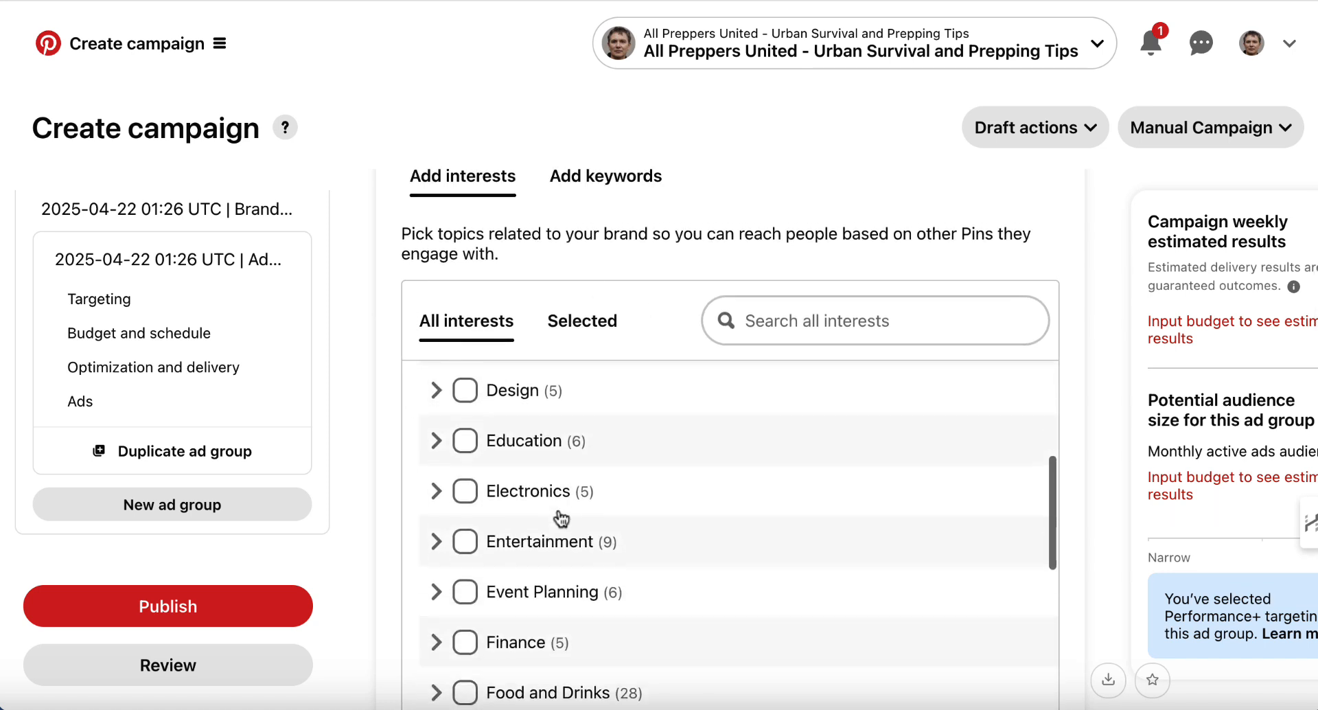
pyautogui.scroll(-9, 562, 518)
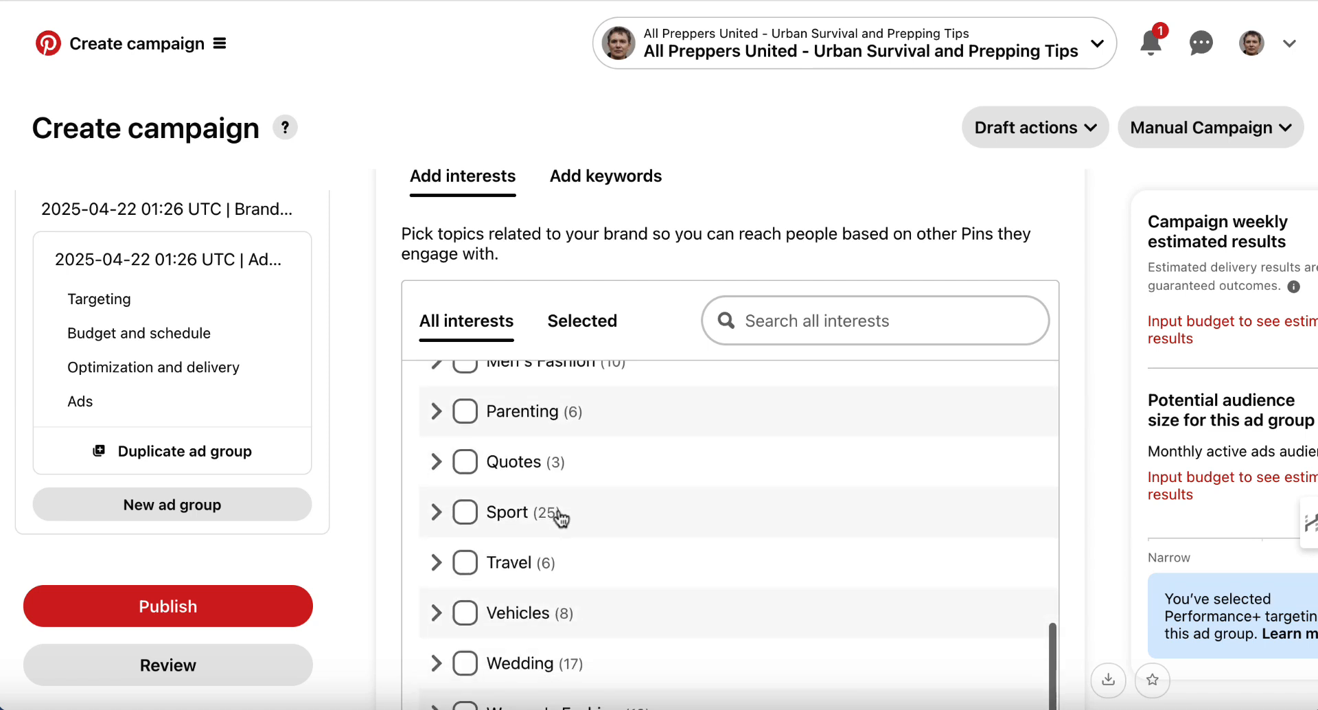
pyautogui.click(436, 562)
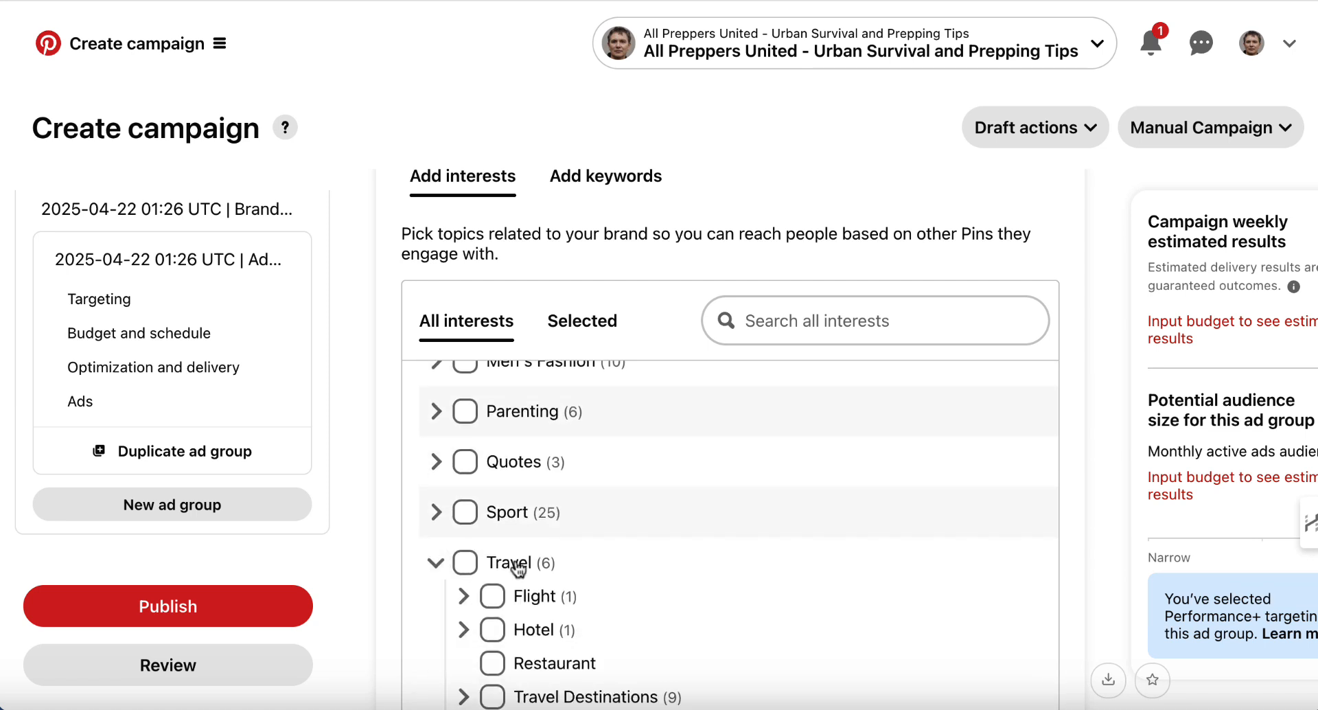
pyautogui.scroll(-3, 522, 568)
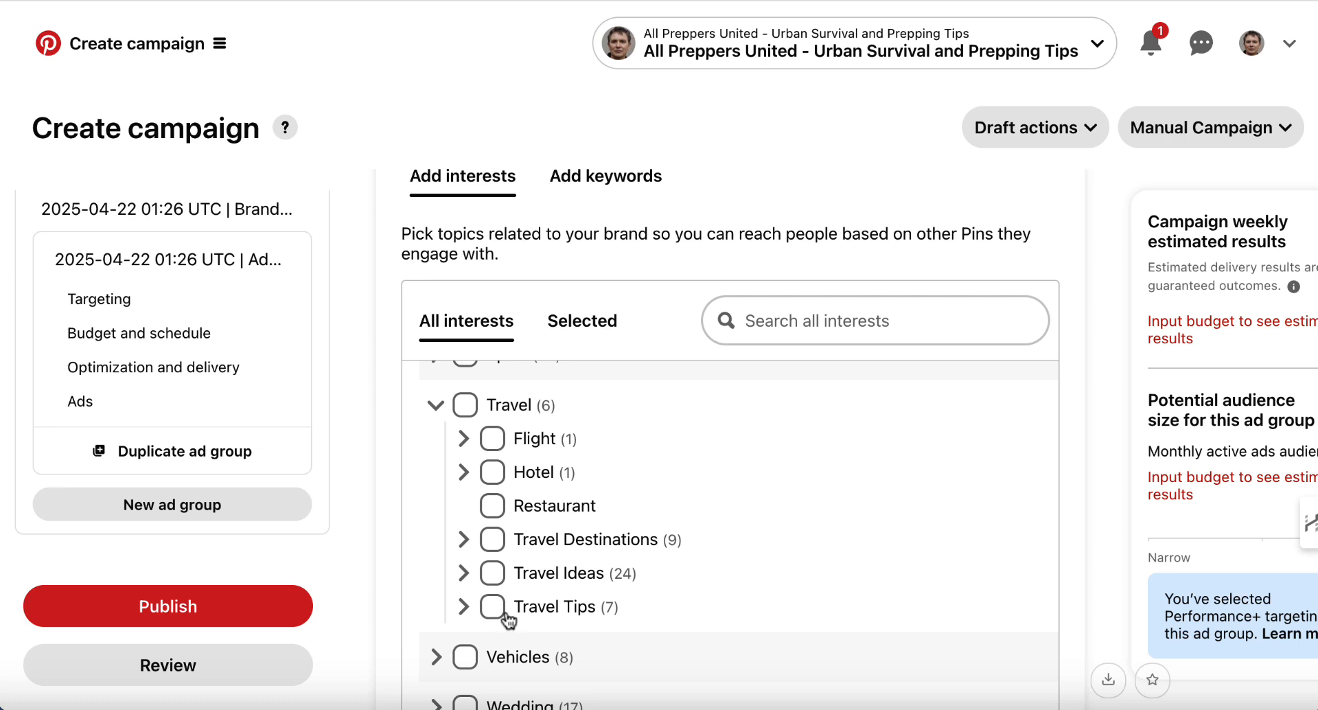
pyautogui.click(464, 540)
pyautogui.scroll(-2, 683, 577)
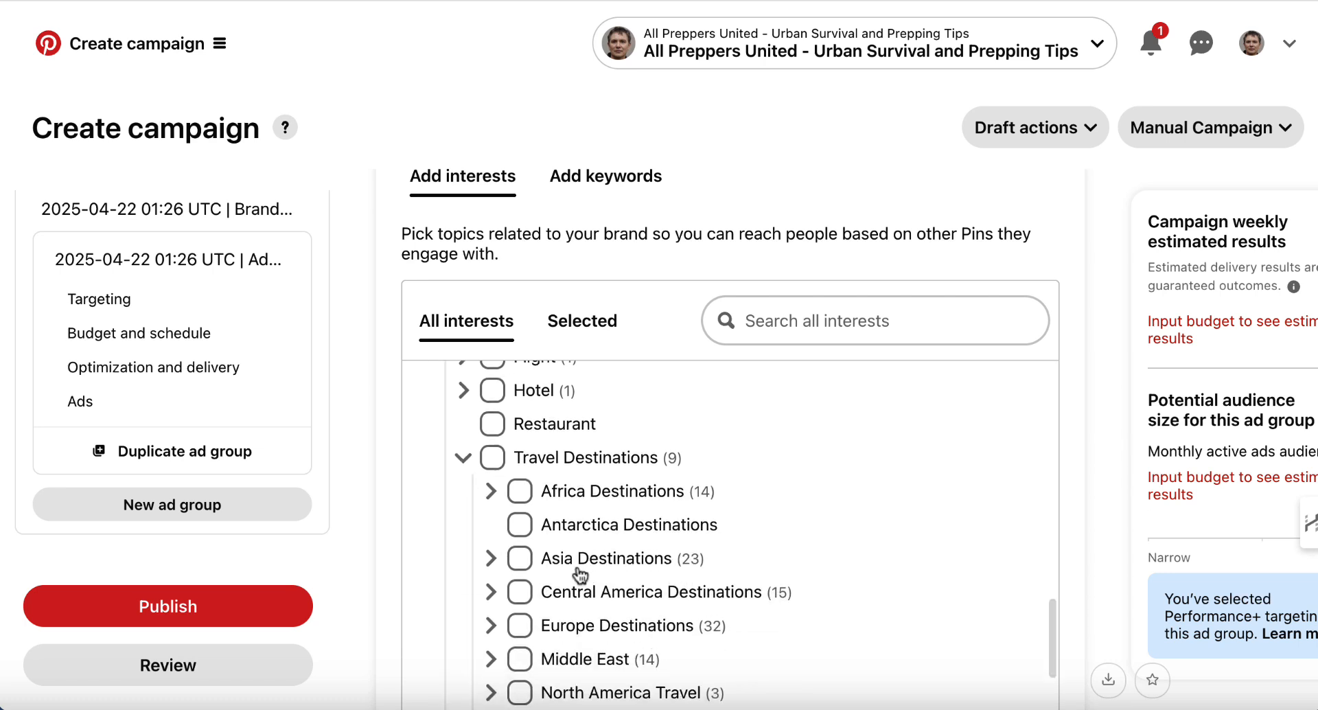
pyautogui.click(491, 559)
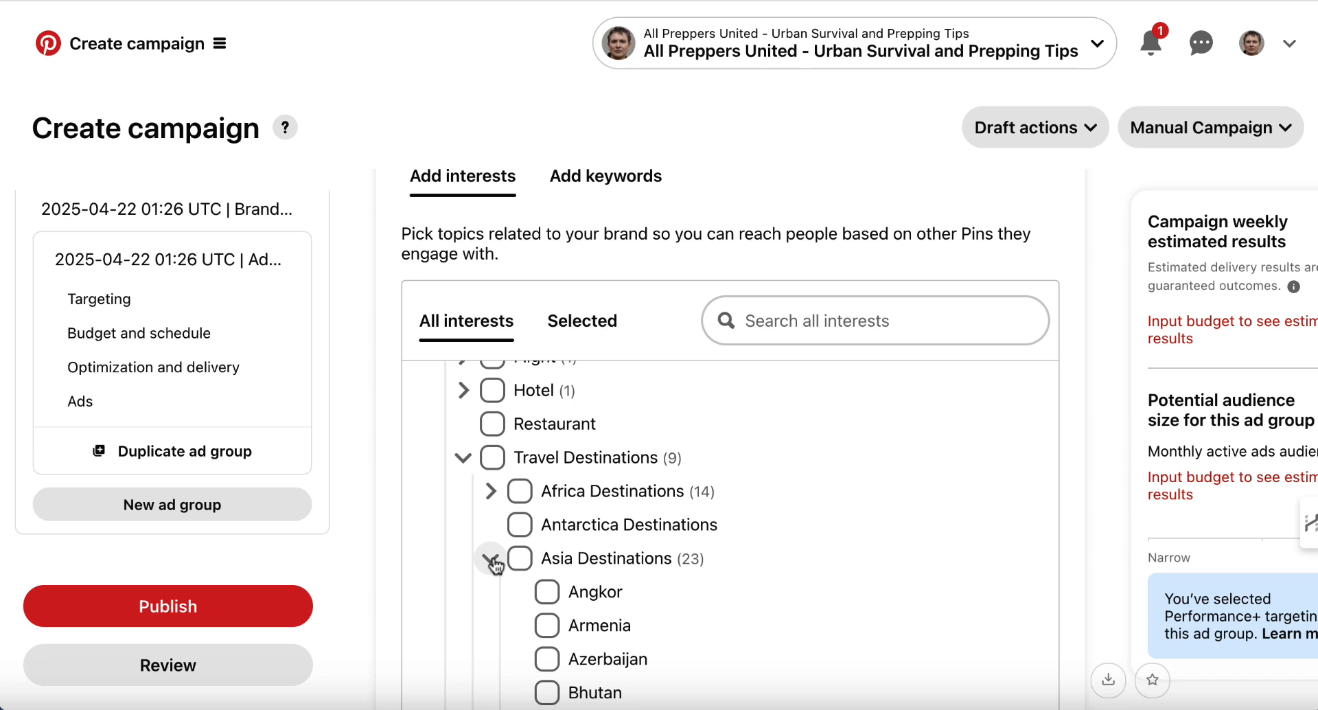
pyautogui.scroll(-5, 493, 563)
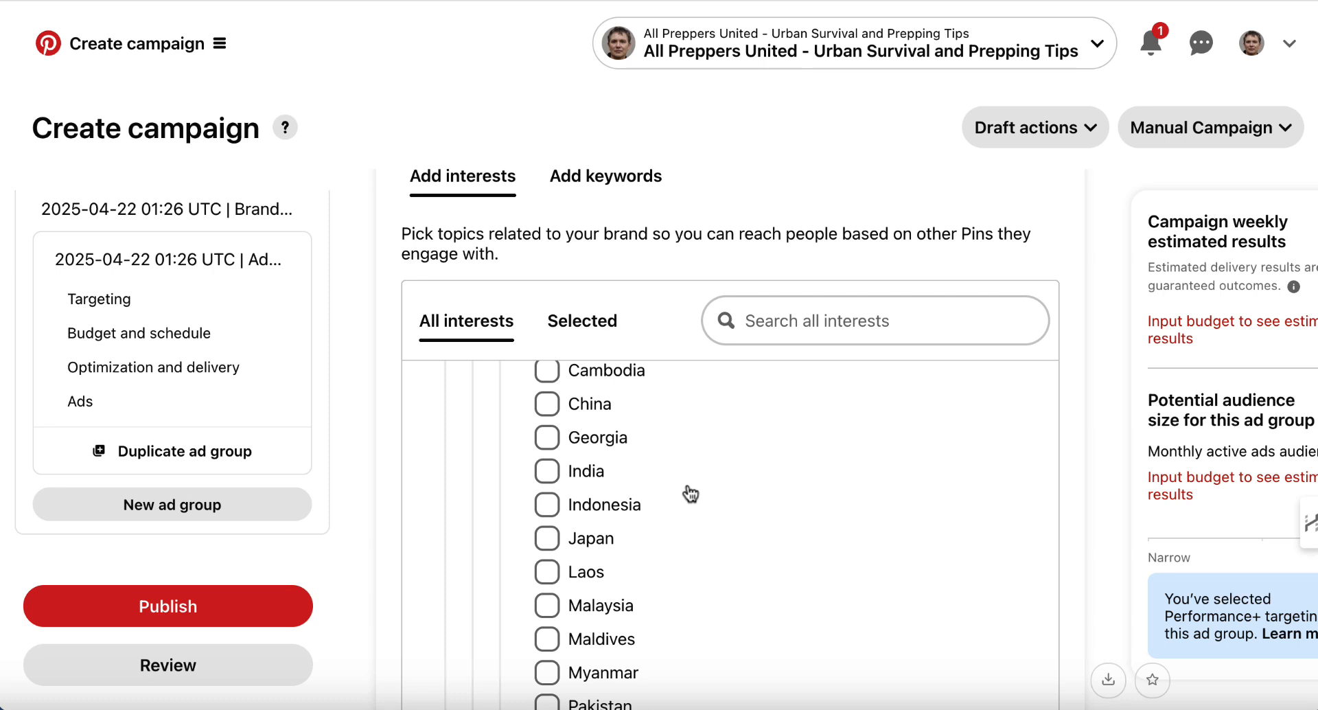
# Switch from interests to keywords, search for keywords related to "Japan", and review the suggestions with their monthly searches.
pyautogui.click(587, 177)
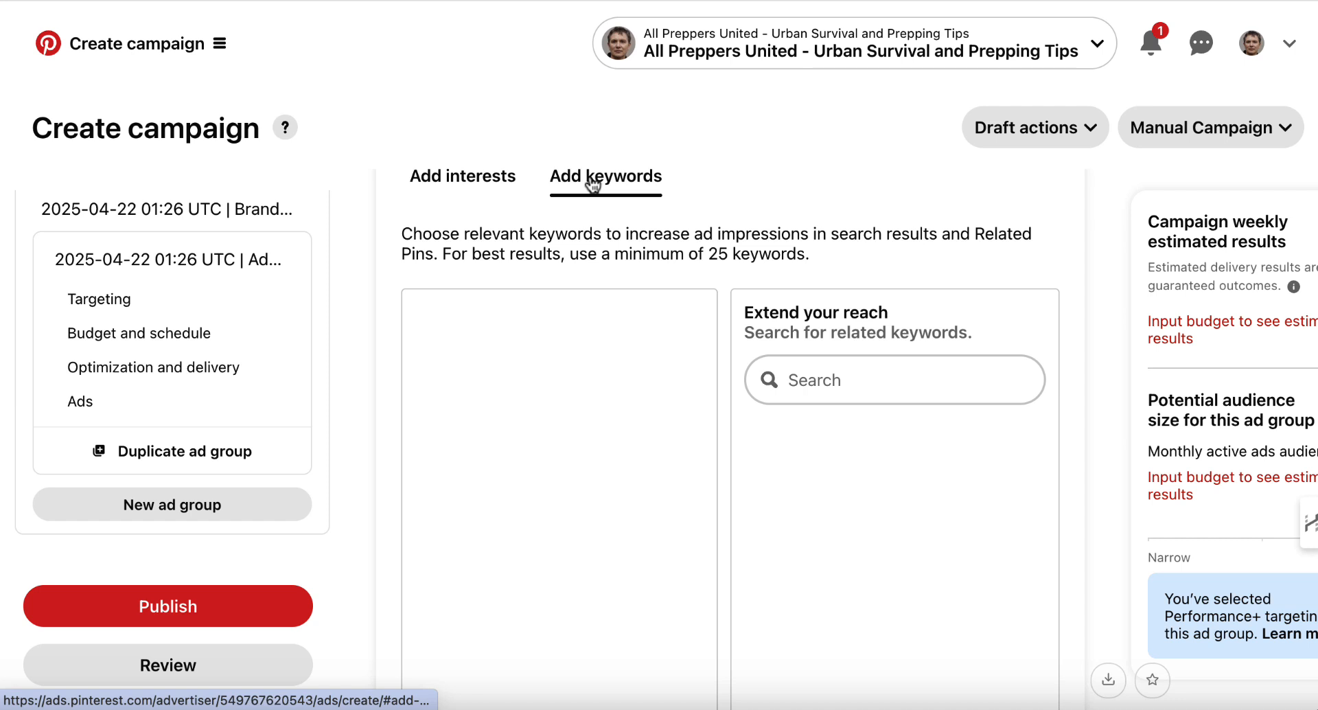
pyautogui.click(824, 384)
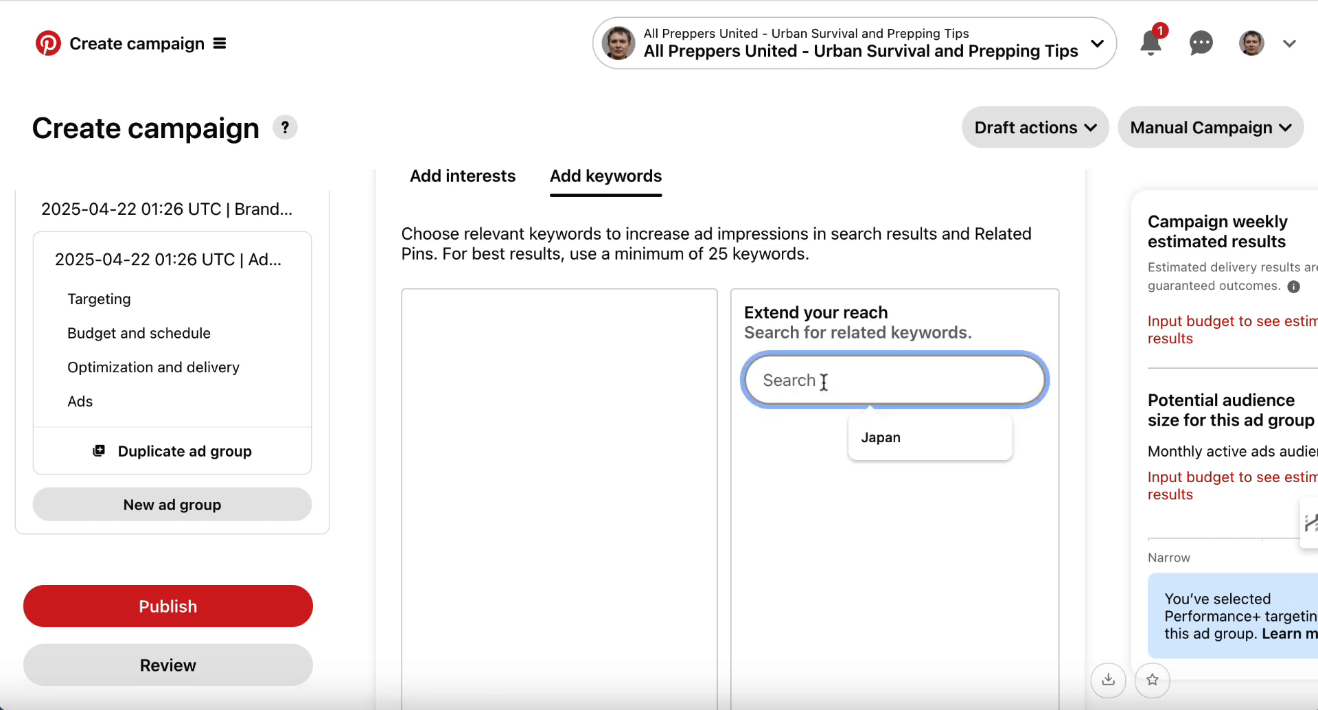
pyautogui.write('Japan')
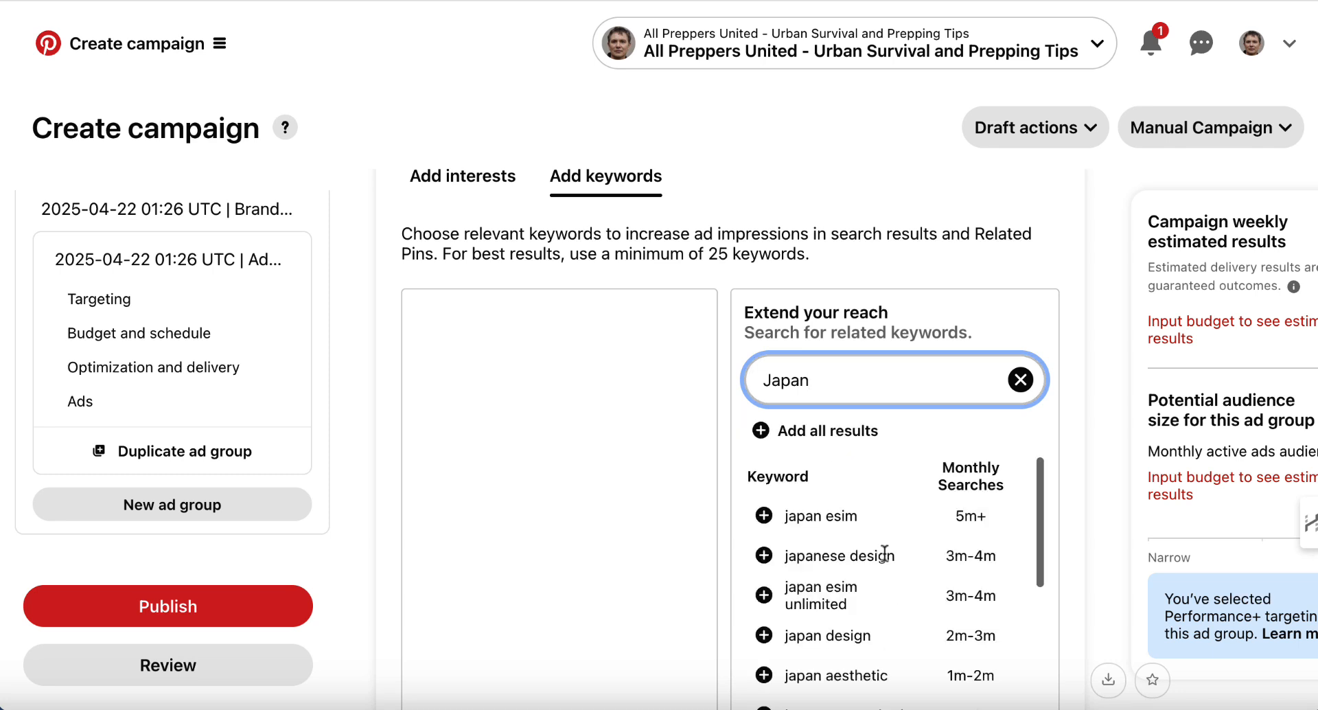
pyautogui.scroll(-1, 885, 553)
pyautogui.scroll(-3, 760, 397)
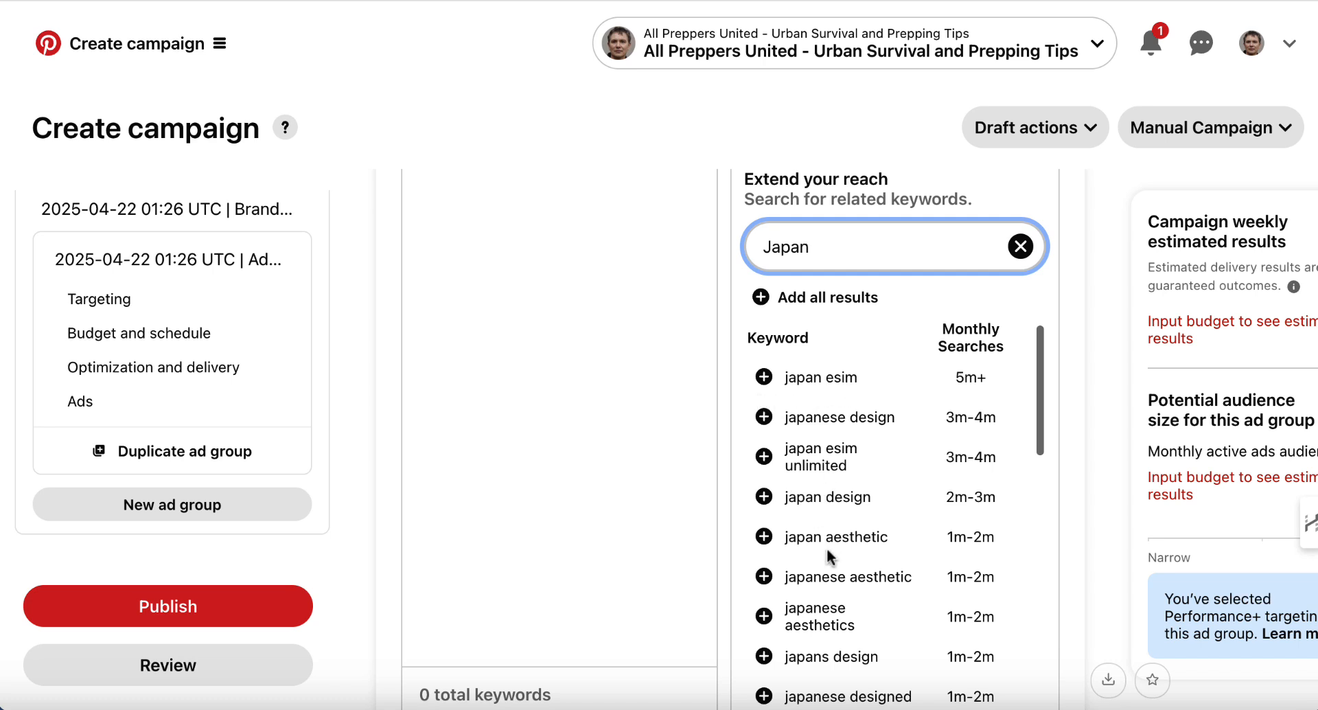
pyautogui.scroll(-1, 879, 543)
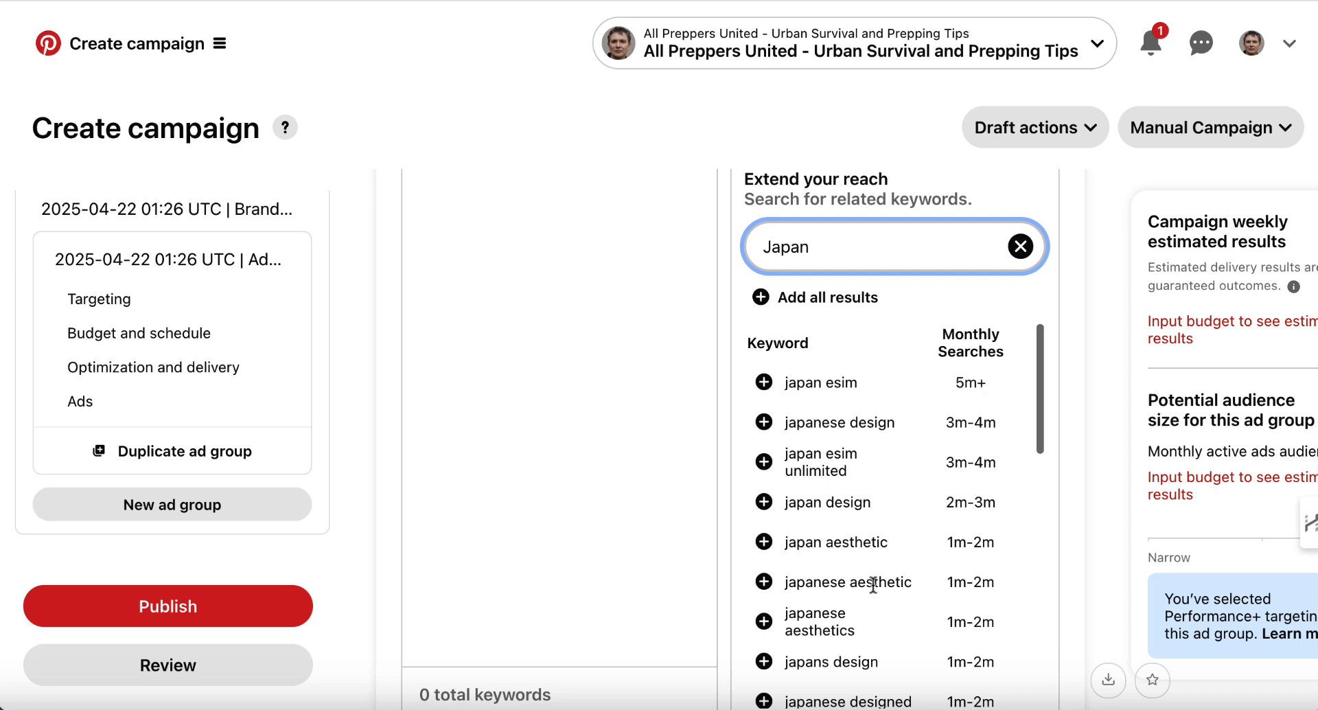
pyautogui.scroll(-6, 873, 583)
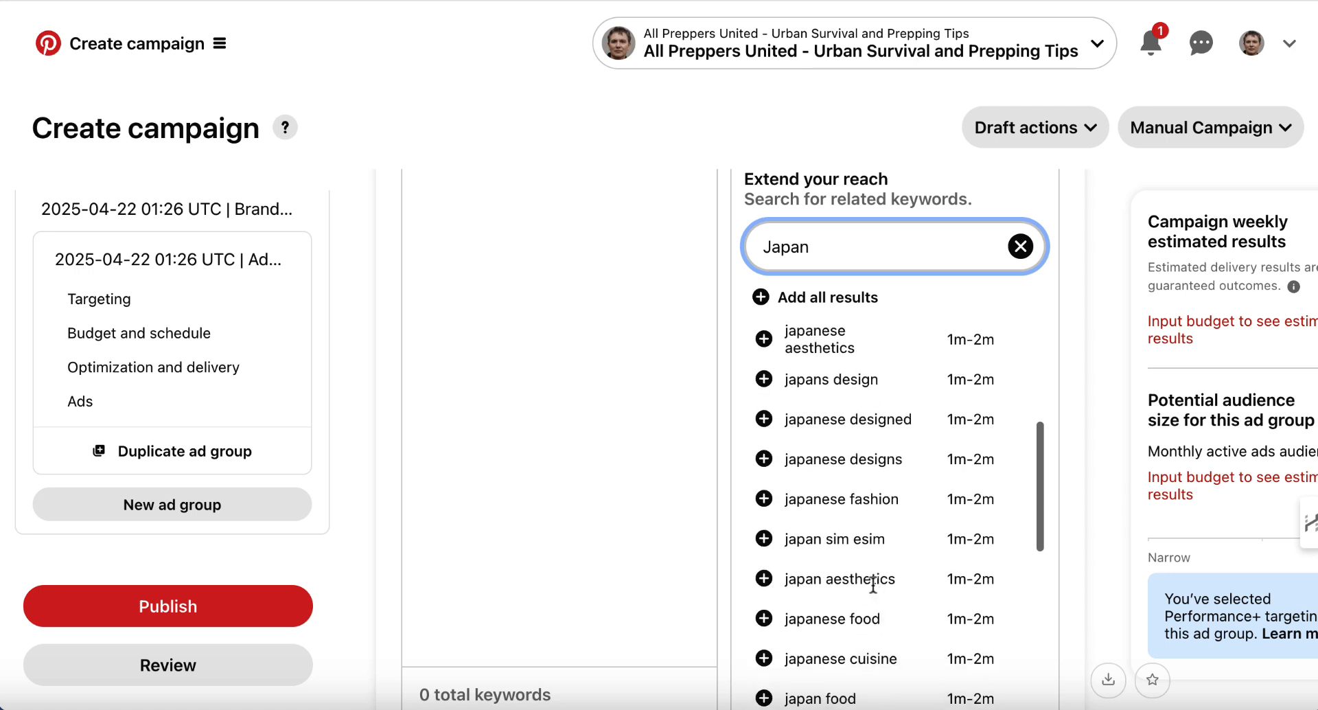
pyautogui.scroll(-5, 874, 584)
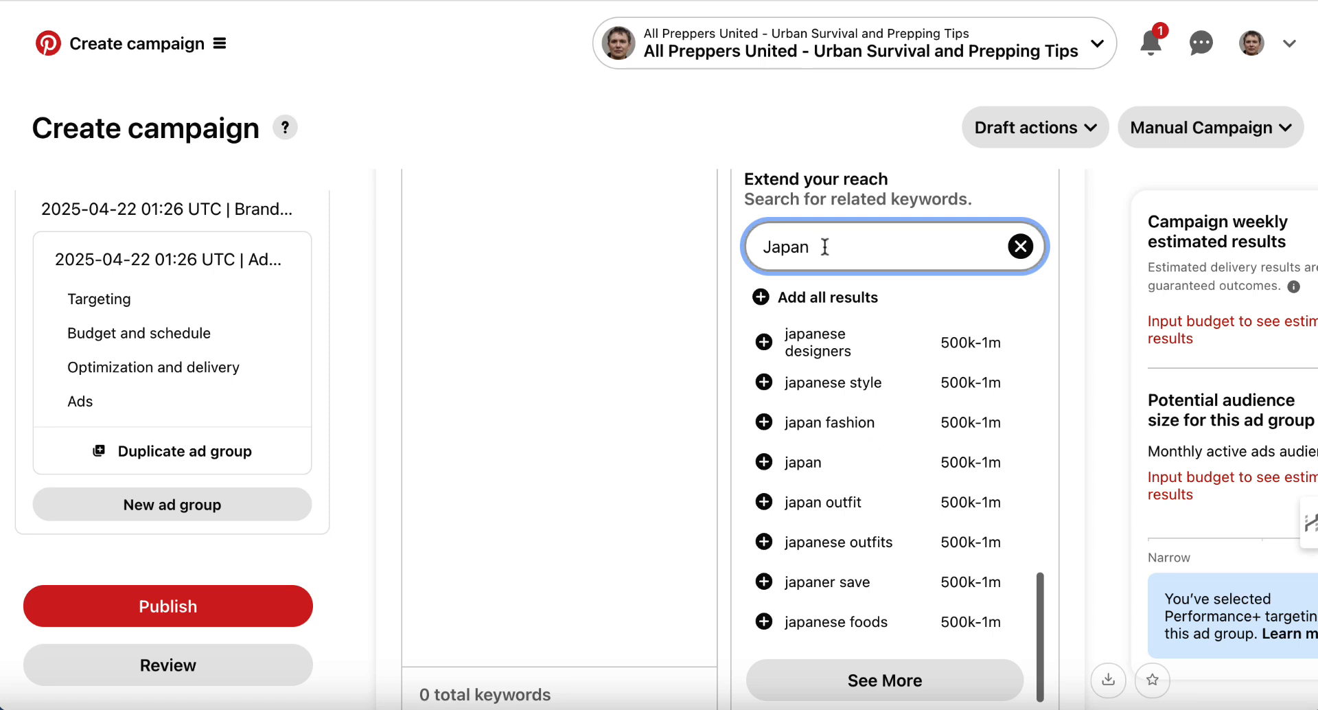
# Replace the related-keyword search with "visit Tokyo" and shorten it to "Tokyo".
pyautogui.press('BackSpace')
pyautogui.press('BackSpace')
pyautogui.press('BackSpace')
pyautogui.press('BackSpace')
pyautogui.press('BackSpace')
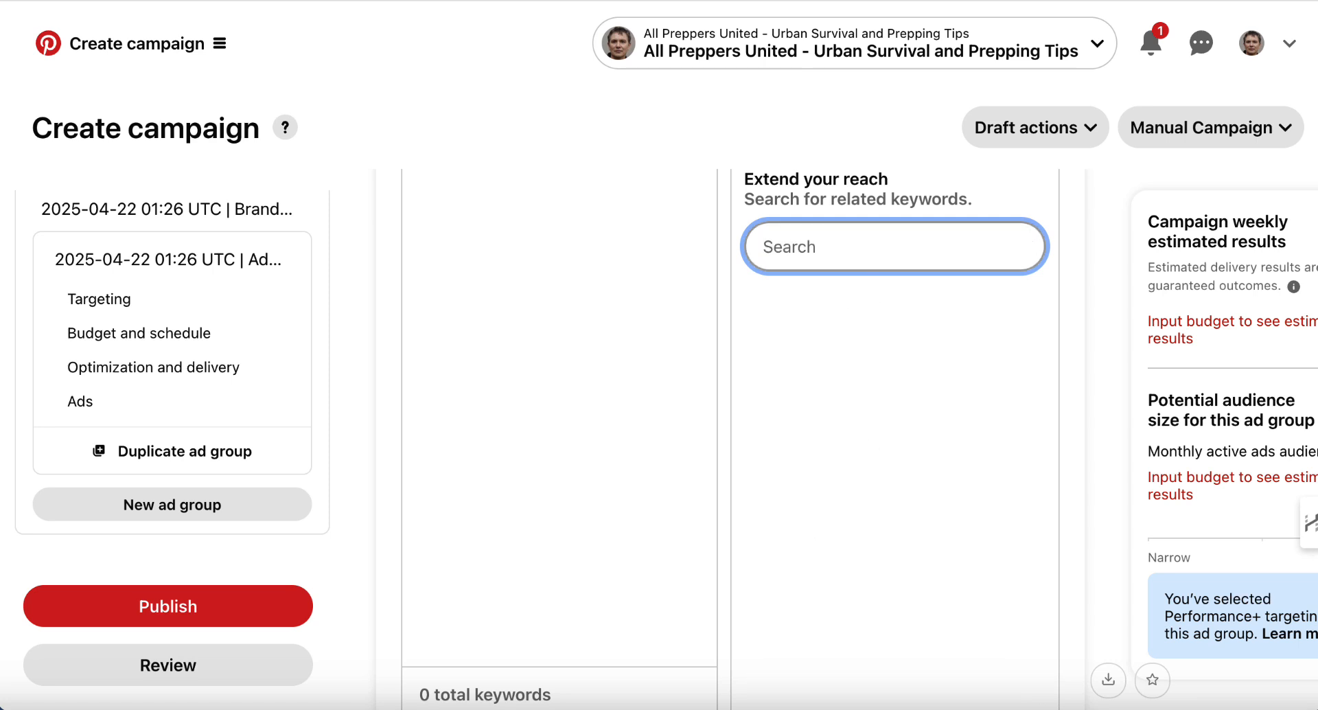
pyautogui.write('visit Tokyo')
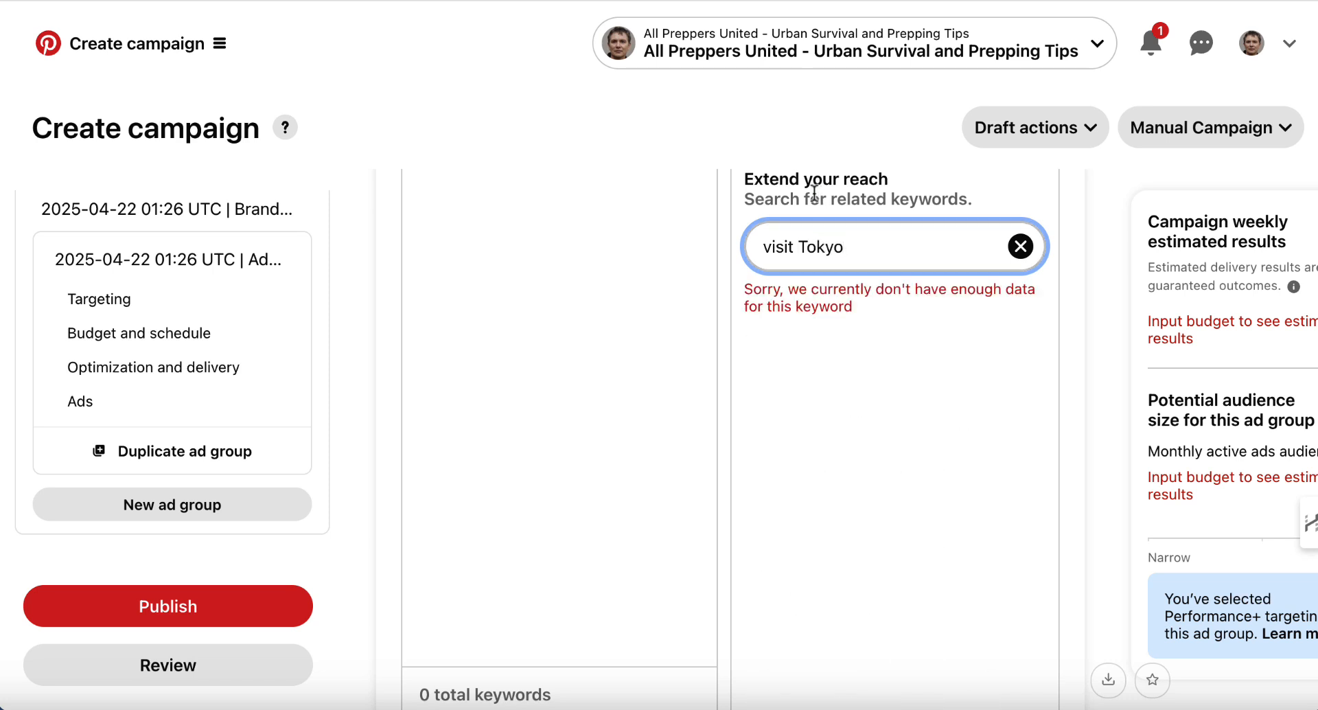
pyautogui.moveTo(799, 249); pyautogui.dragTo(753, 248)
pyautogui.press('BackSpace')
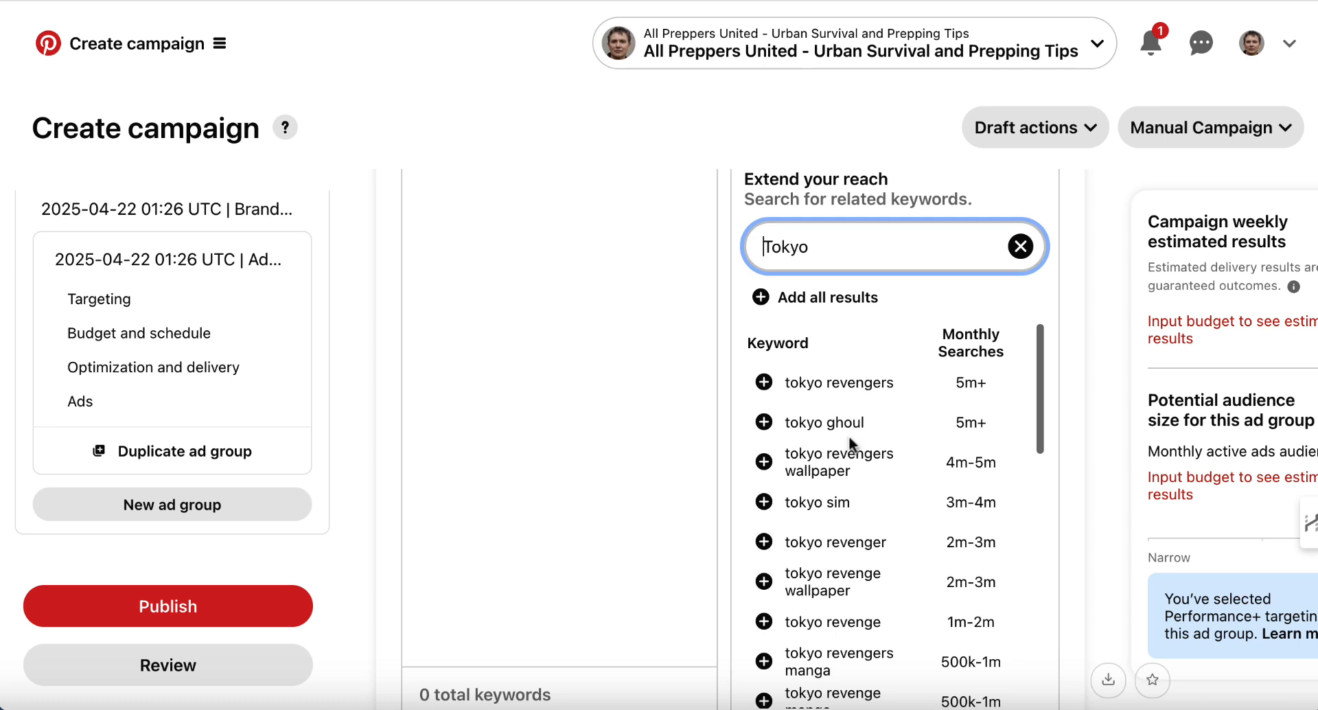
# Look through the related keyword suggestions for "Tokyo" and their monthly searches, focusing on the travel-related keywords.
pyautogui.scroll(-3, 849, 469)
pyautogui.scroll(-2, 851, 477)
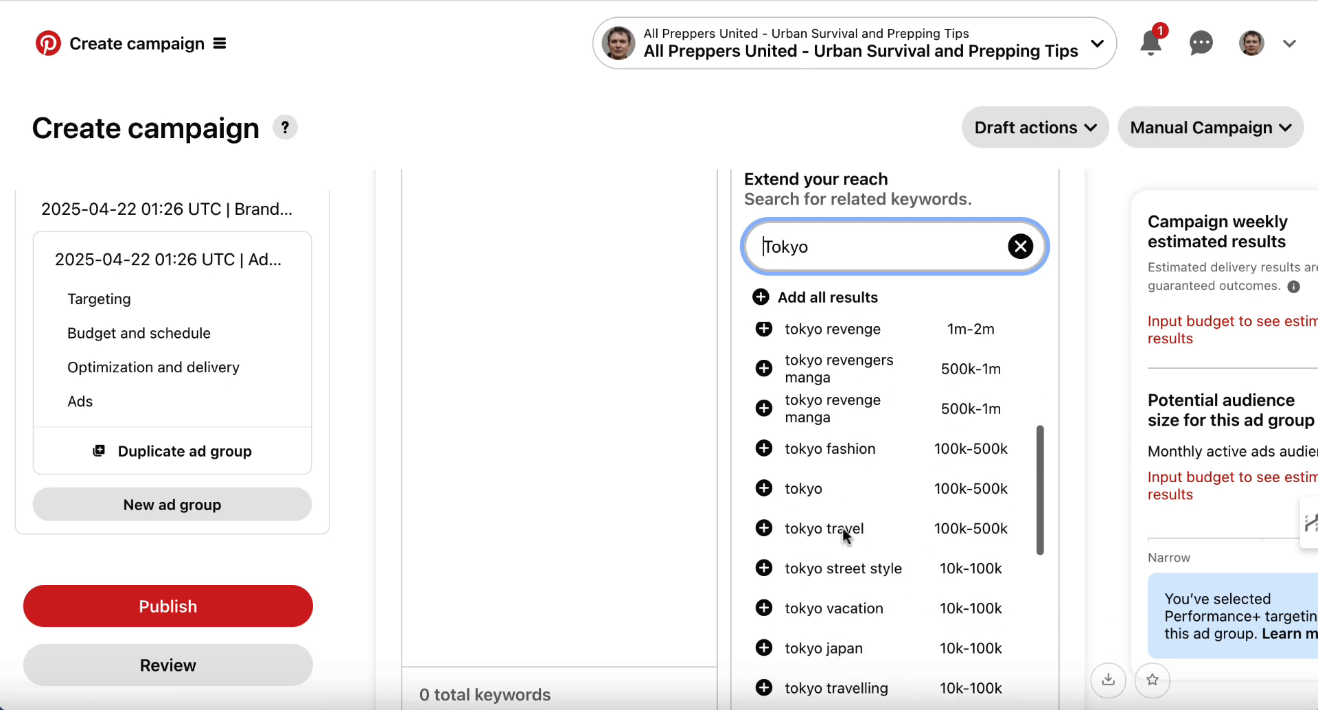
pyautogui.scroll(-1, 874, 537)
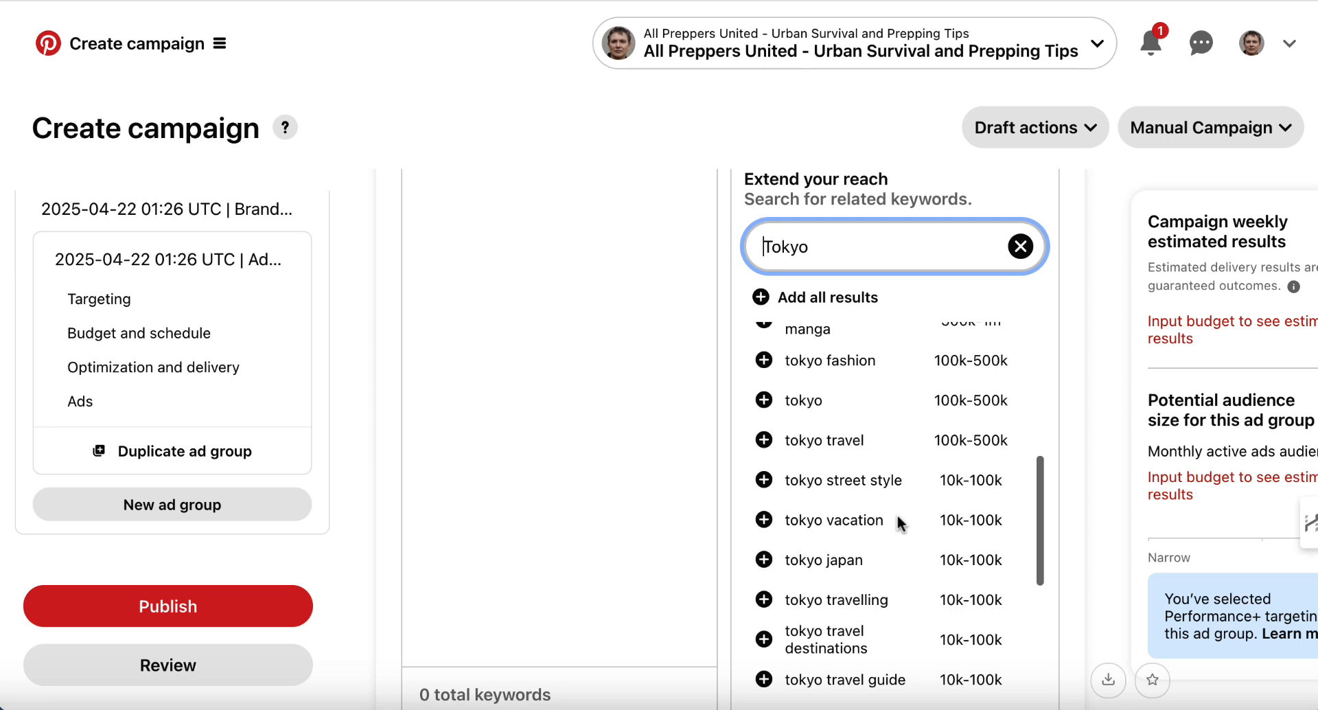
pyautogui.scroll(-1, 893, 571)
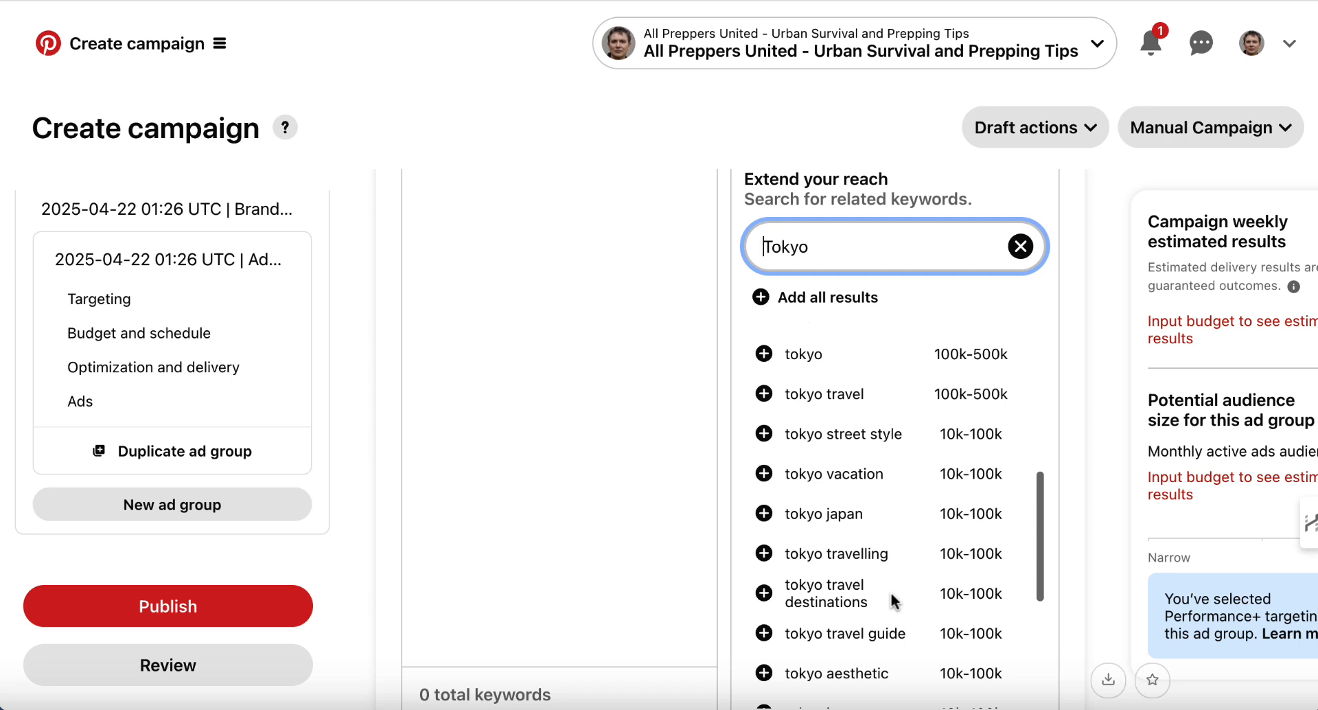
pyautogui.scroll(-2, 865, 536)
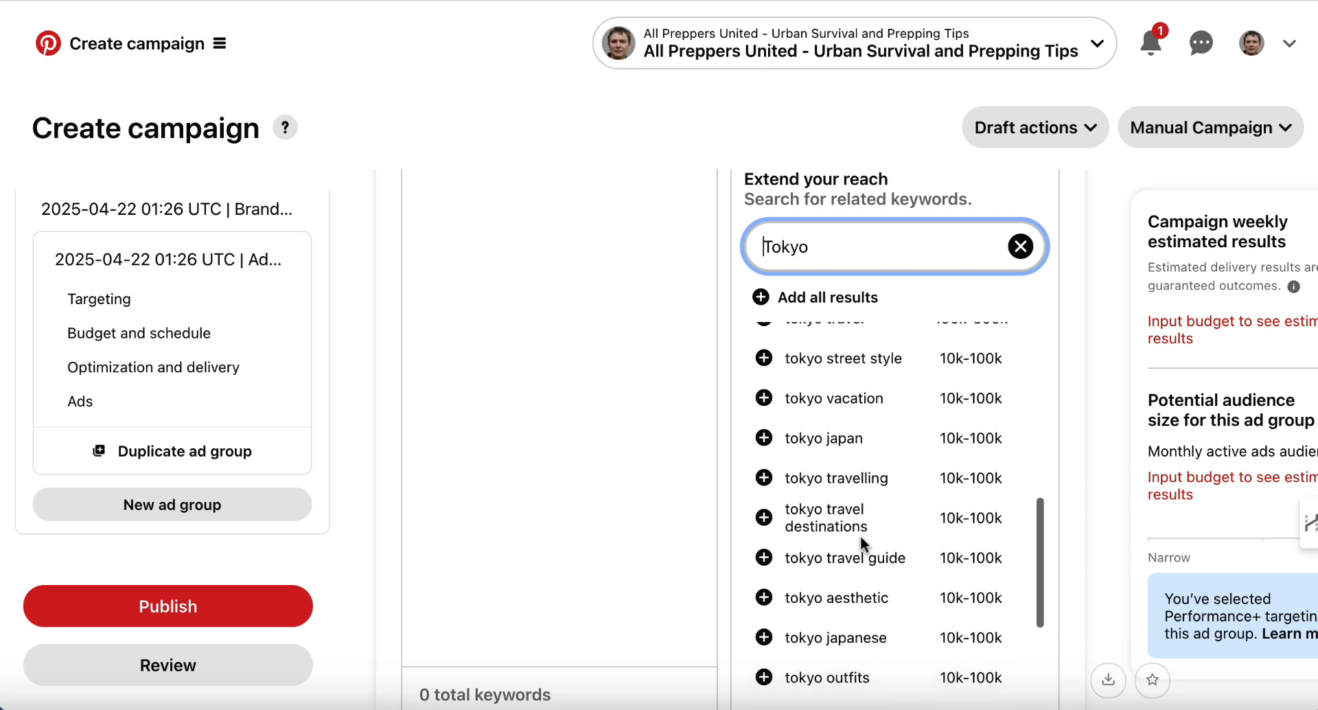
pyautogui.scroll(-4, 860, 536)
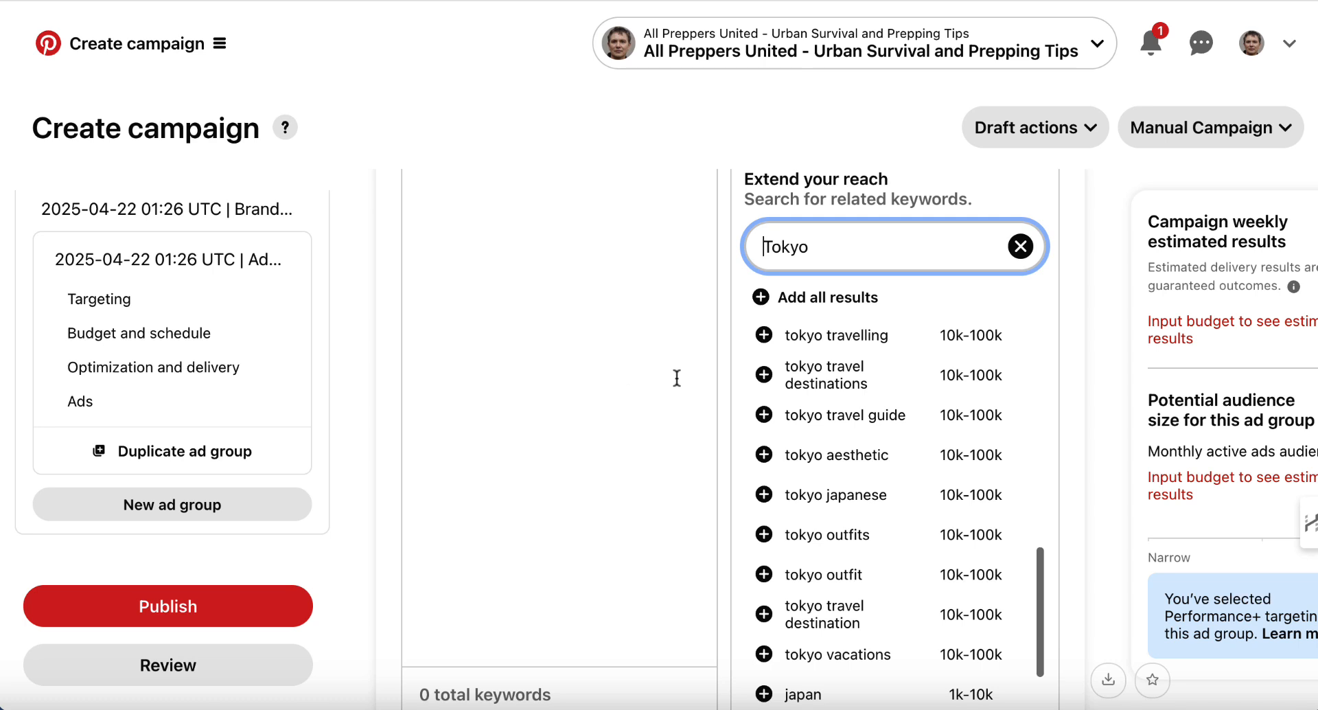
pyautogui.scroll(-3, 920, 397)
pyautogui.scroll(4, 923, 406)
pyautogui.scroll(1, 924, 406)
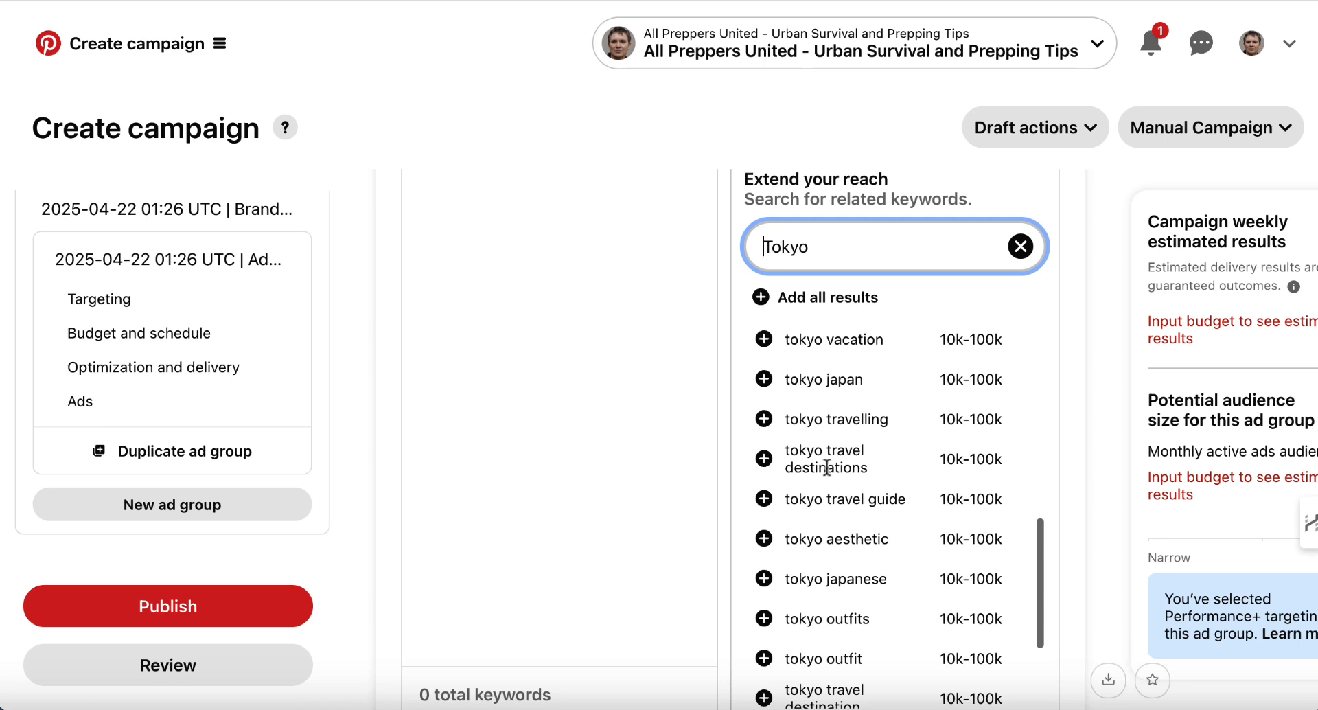
# Copy the suggested keyword "tokyo travel destinations" and search for its related keywords in place of "Tokyo".
pyautogui.click(874, 465)
pyautogui.moveTo(874, 464); pyautogui.dragTo(784, 454)
pyautogui.hotkey('ctrl', 'c')
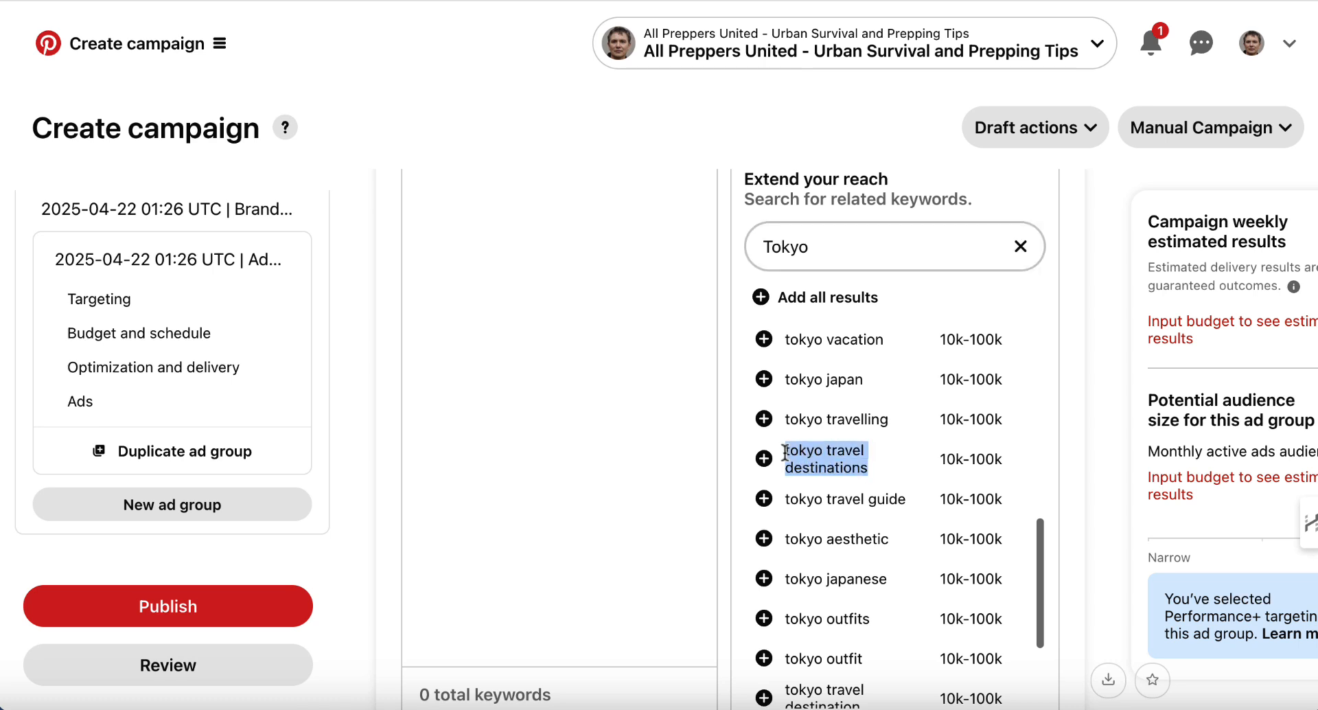
pyautogui.click(824, 245)
pyautogui.hotkey('ctrl', 'a')
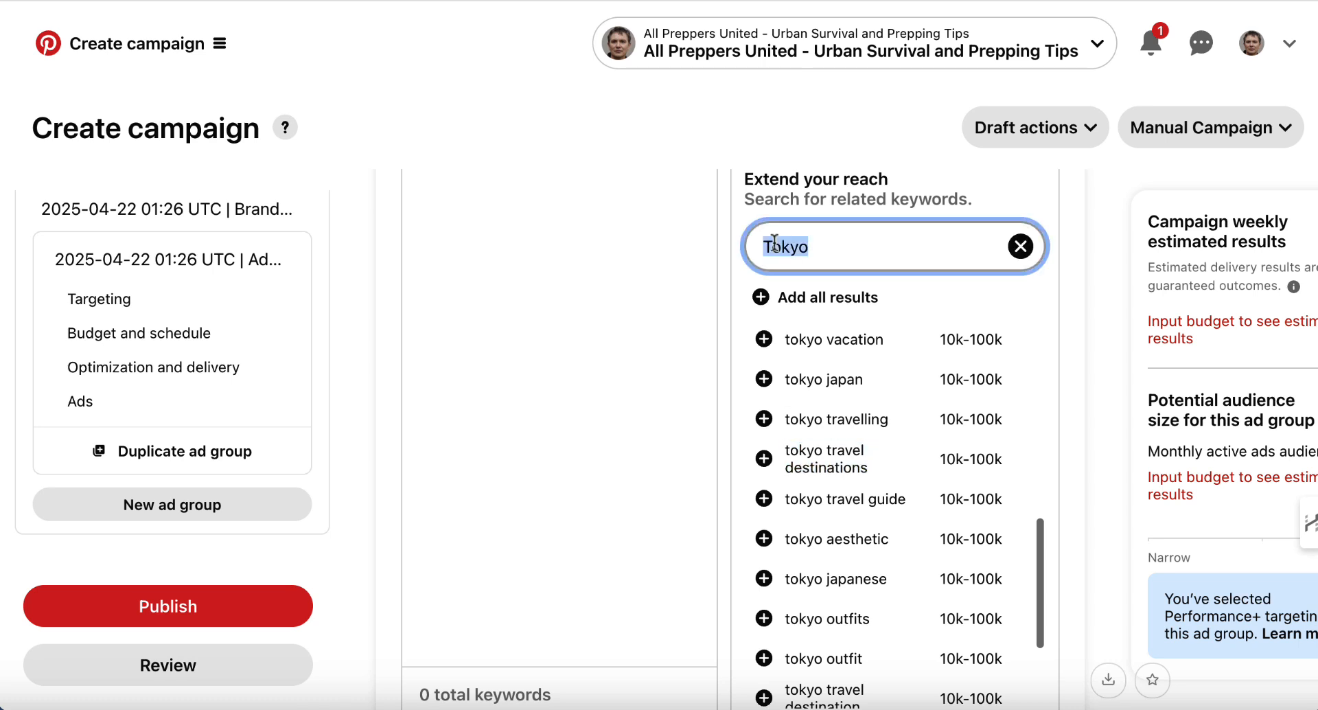
pyautogui.hotkey('ctrl', 'v')
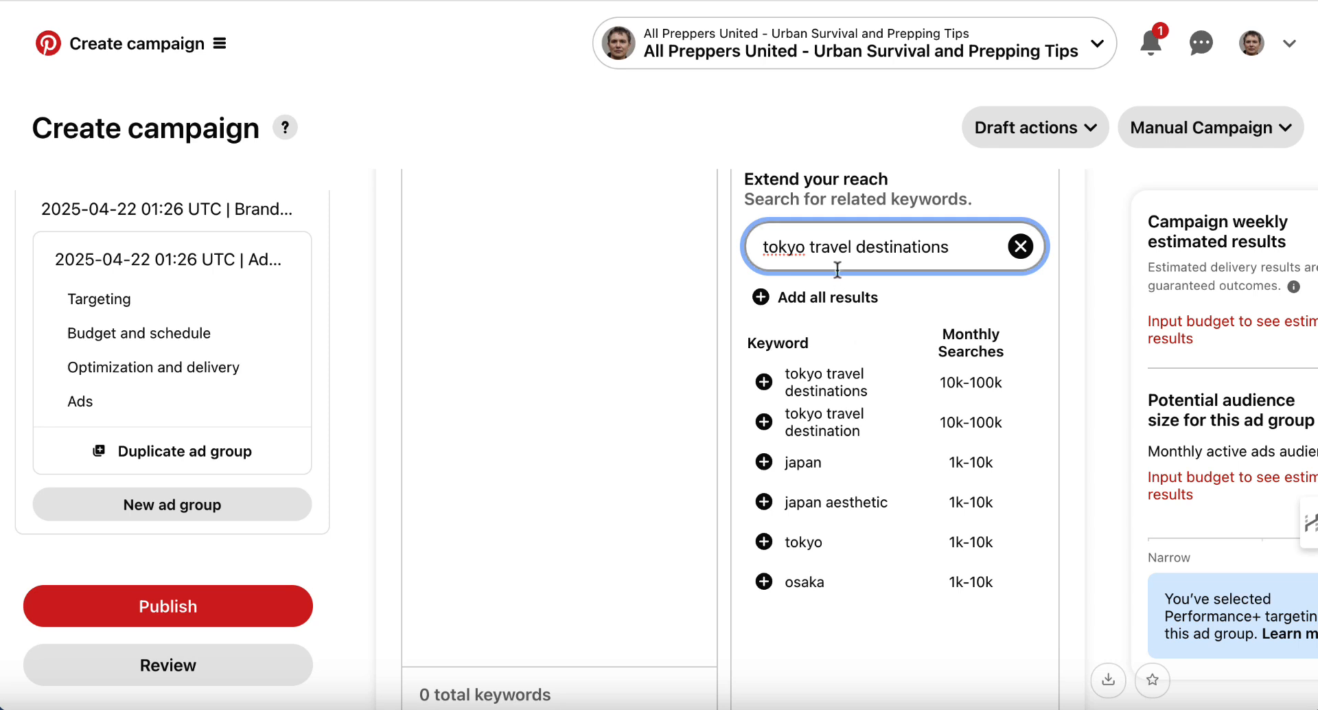
# Change the related-keyword search to "Osaka travel destinations" and highlight the suggestion "osaka travel destinations".
pyautogui.moveTo(807, 249); pyautogui.dragTo(749, 249)
pyautogui.write('Osaka')
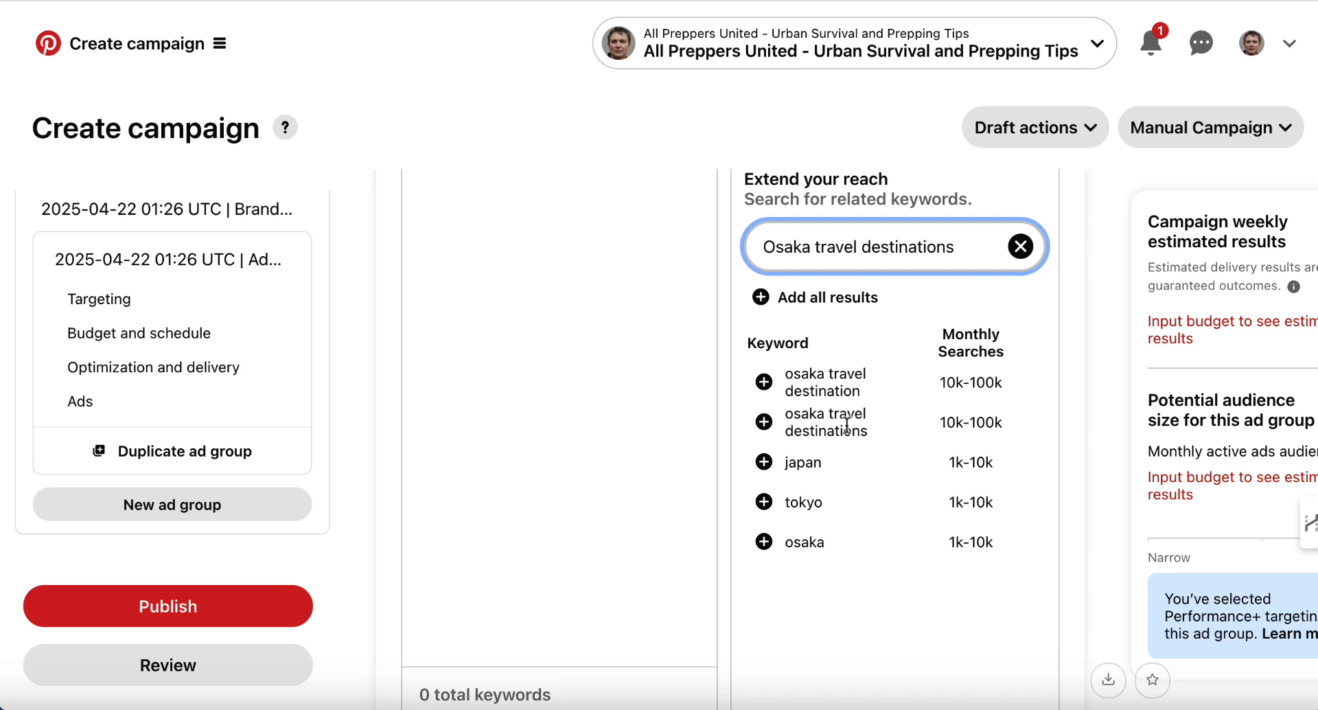
pyautogui.moveTo(872, 432); pyautogui.dragTo(787, 415)
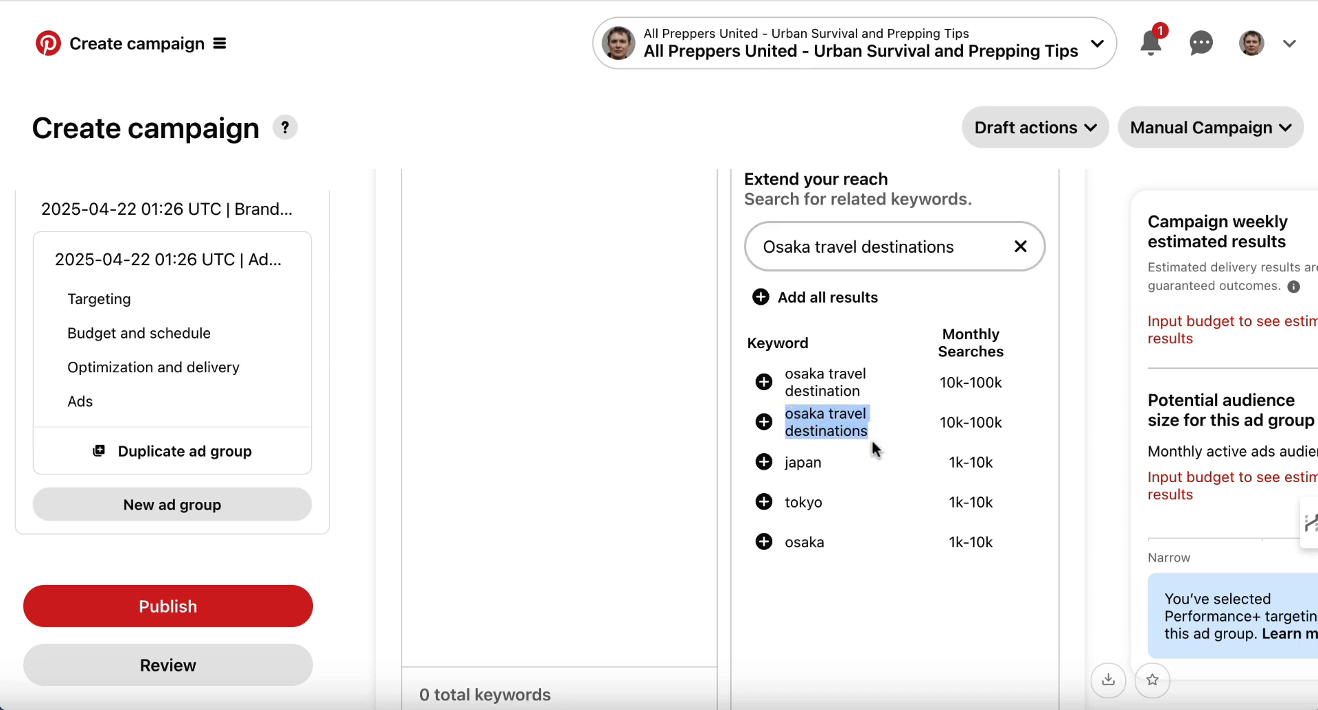